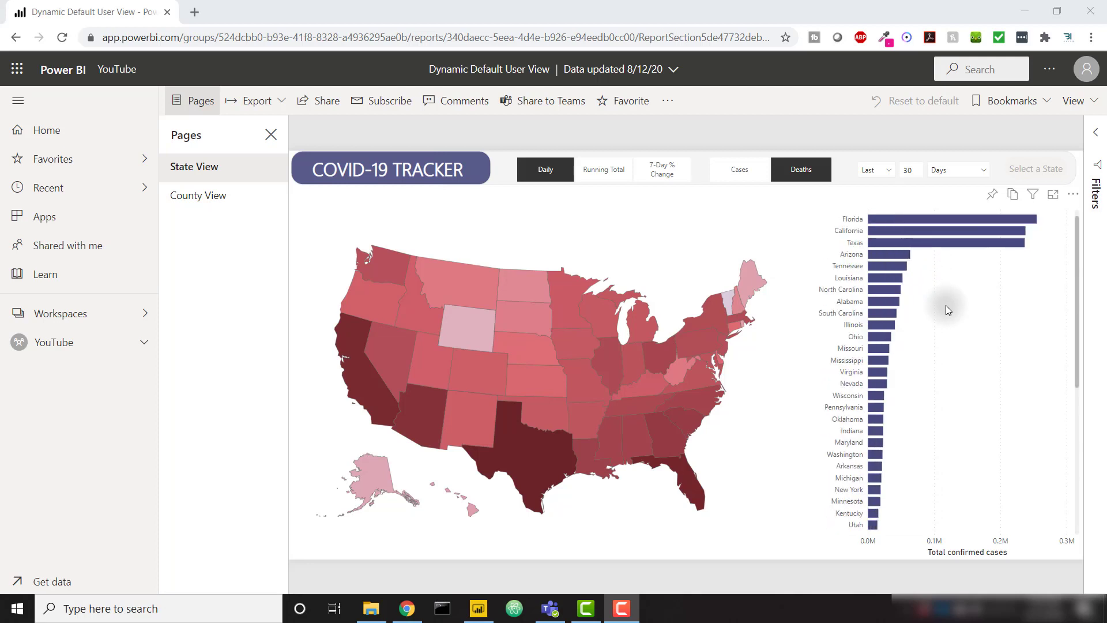
# Step: Cross-highlight the report with the yellow Georgia bar, clear it, and switch to Power BI Desktop
pyautogui.click(910, 221)
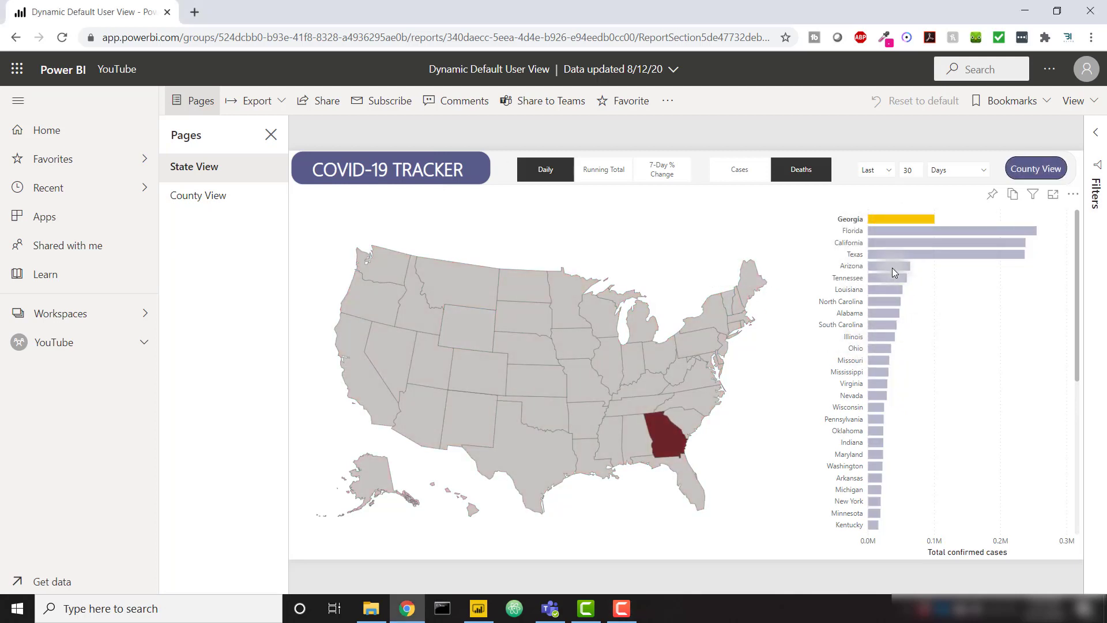
pyautogui.click(916, 219)
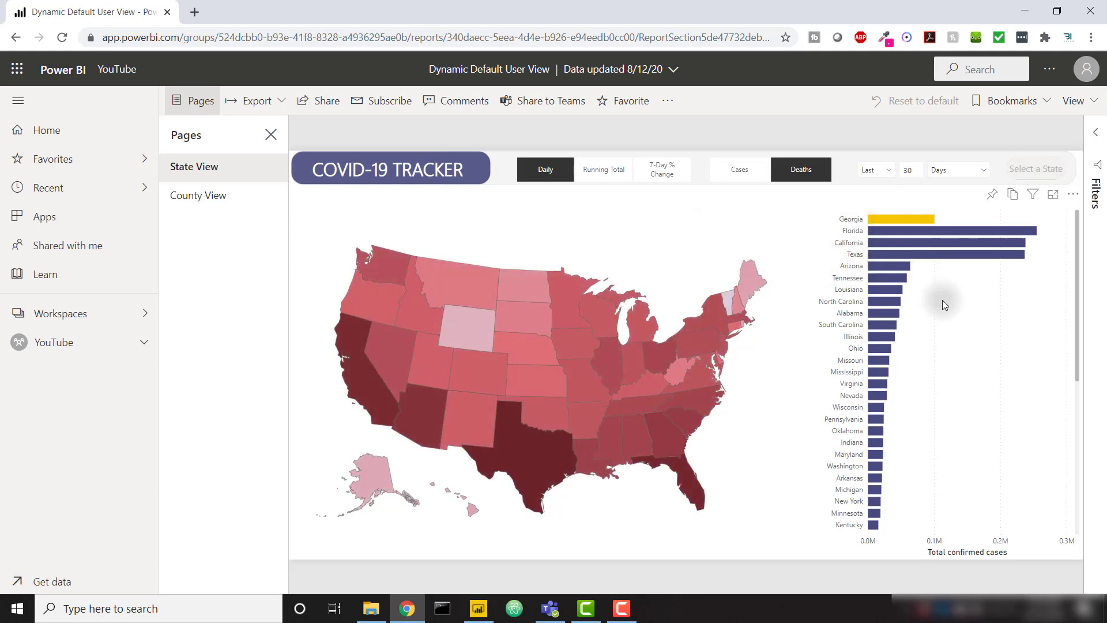
pyautogui.hotkey('alt', 'Tab')
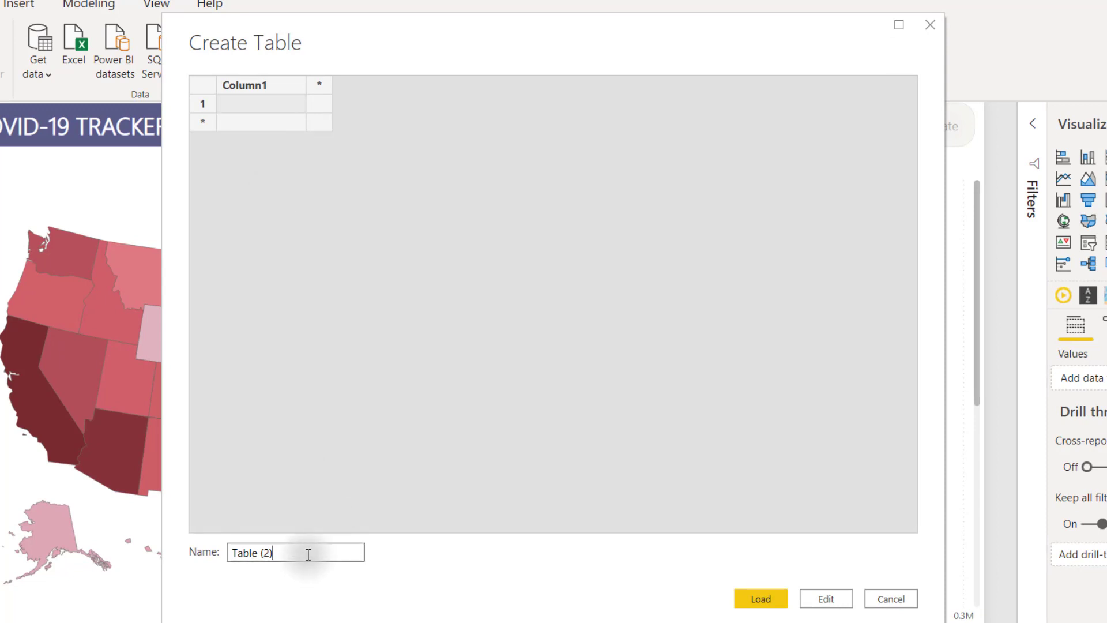
# Step: Name the new table UserStateMapping with Username and State columns
pyautogui.moveTo(307, 553); pyautogui.dragTo(200, 550)
pyautogui.write('Use')
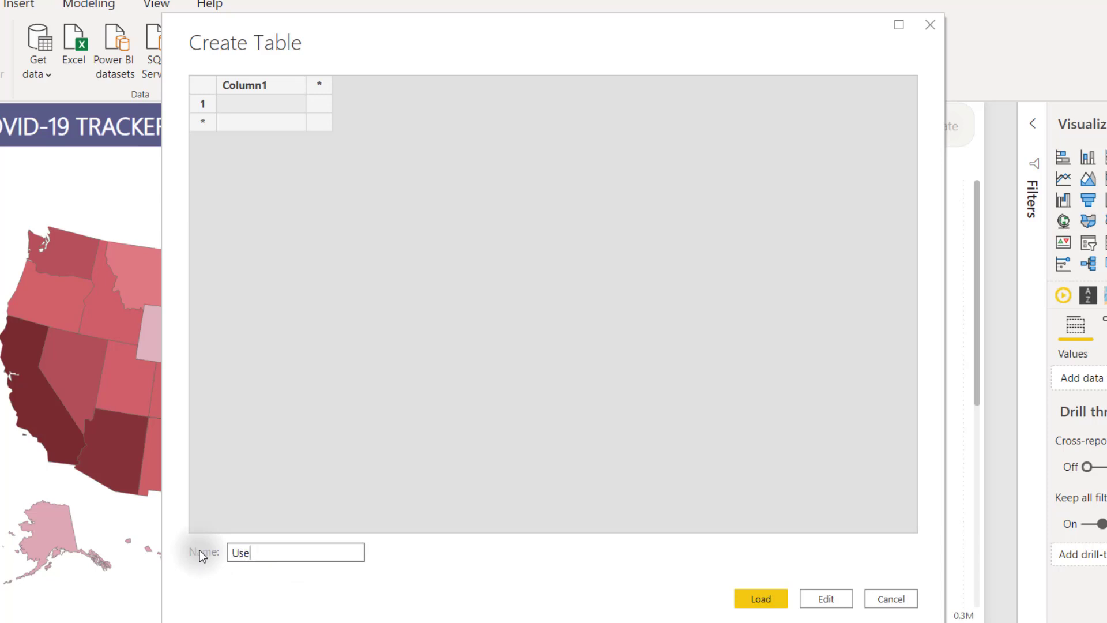
pyautogui.write('rStateMapping')
pyautogui.doubleClick(250, 86)
pyautogui.write('Username')
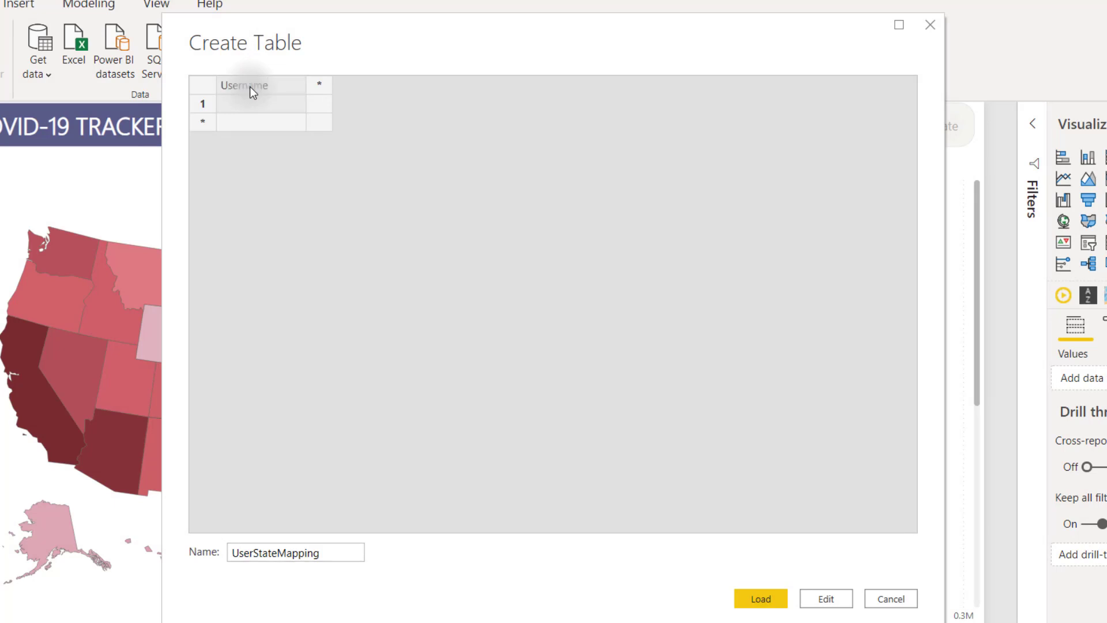
pyautogui.press('Tab')
pyautogui.write('State')
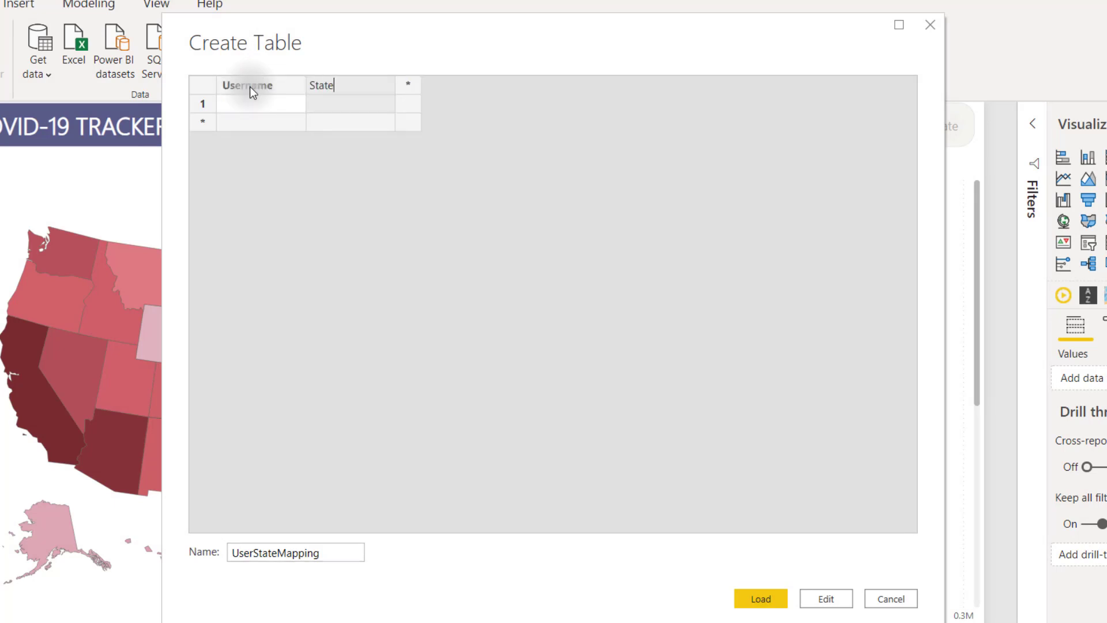
pyautogui.press('Return')
# Step: Fill two rows pairing one user's e-mail with Colorado and another's with New York, then load
pyautogui.press('Left')
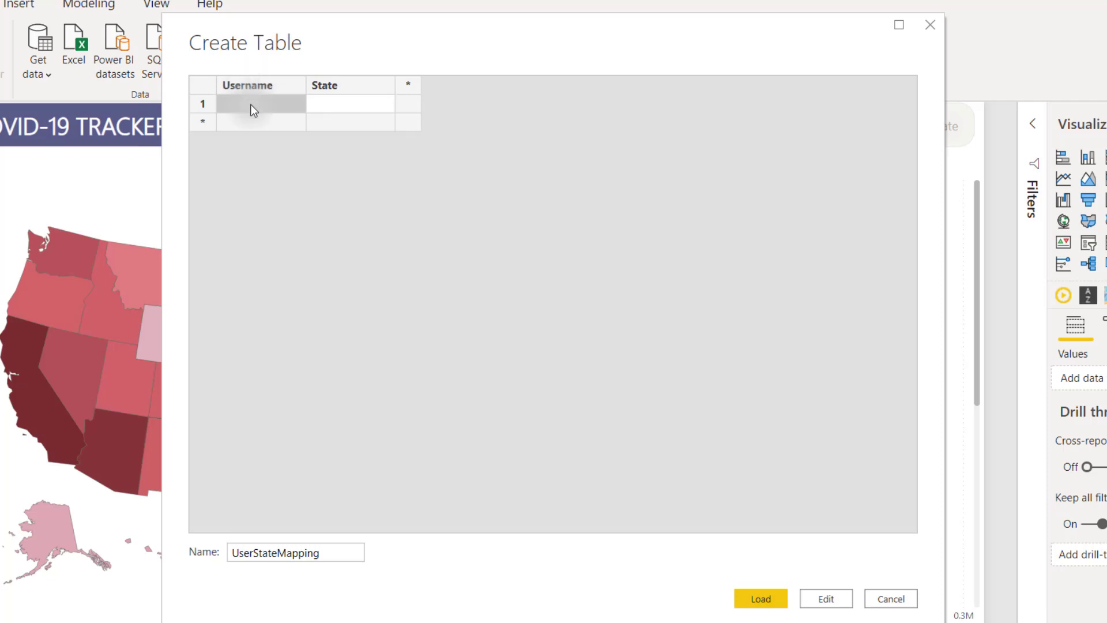
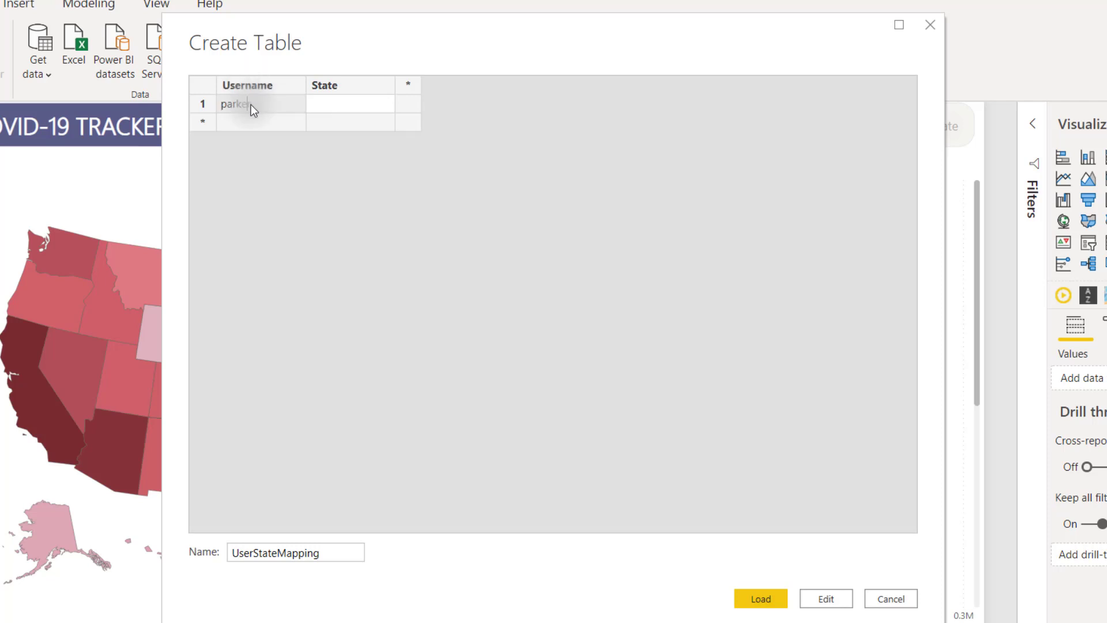
pyautogui.press('Tab')
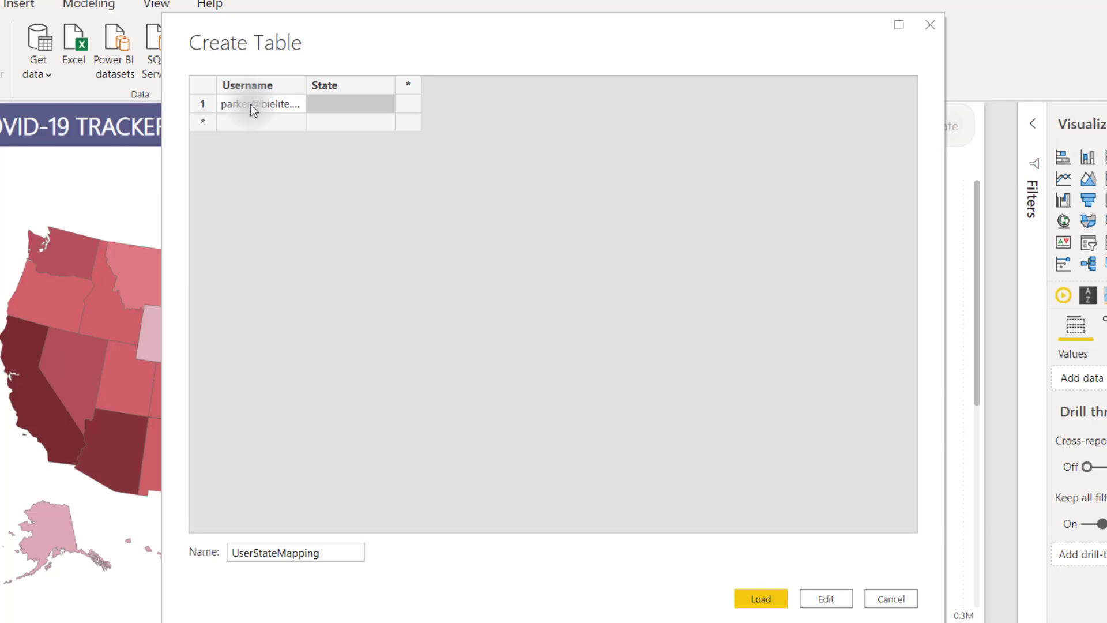
pyautogui.write('Colorado')
pyautogui.press('Return')
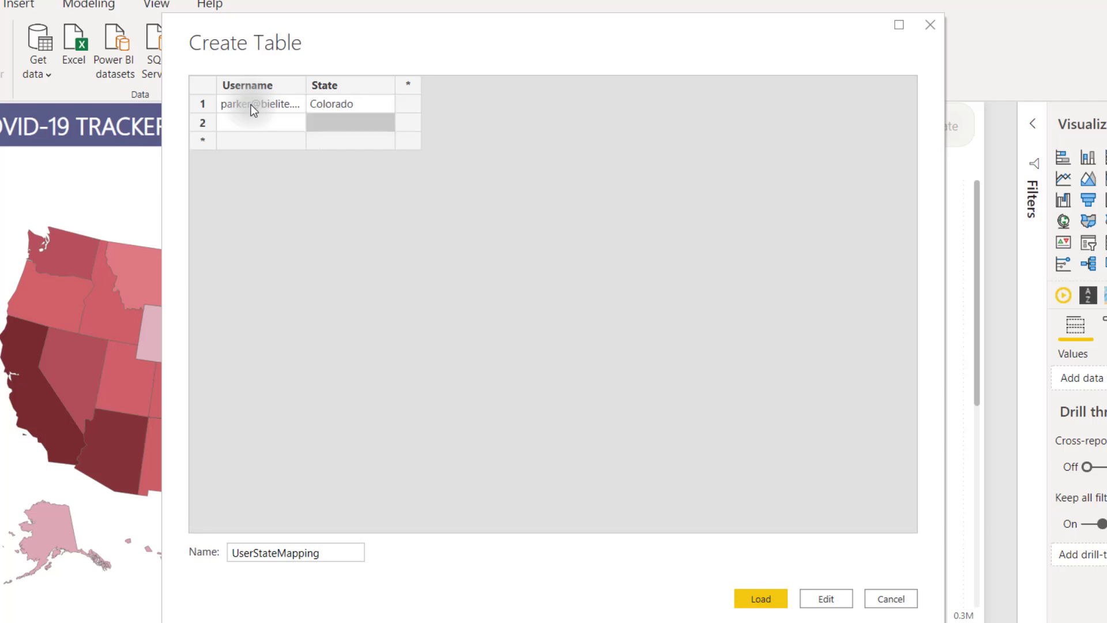
pyautogui.press('Left')
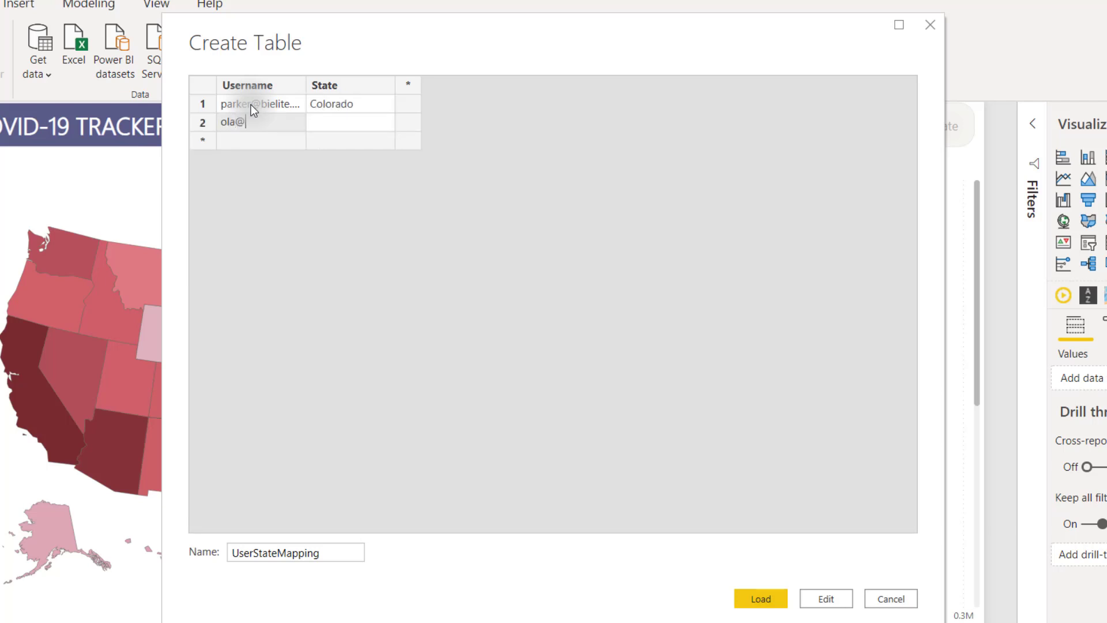
pyautogui.press('Tab')
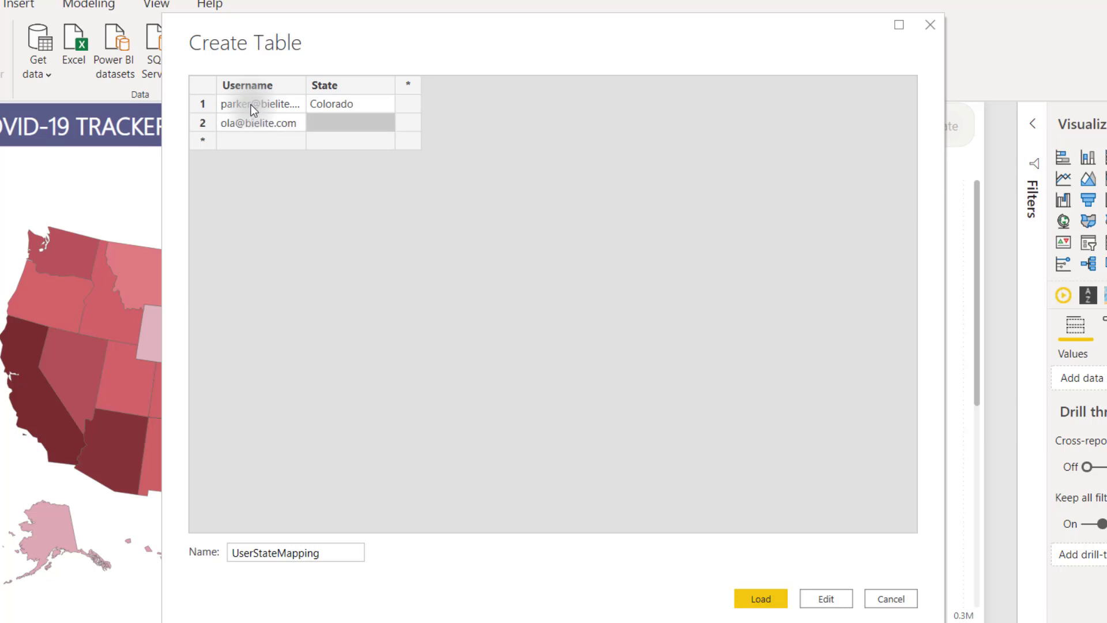
pyautogui.write('New Yo')
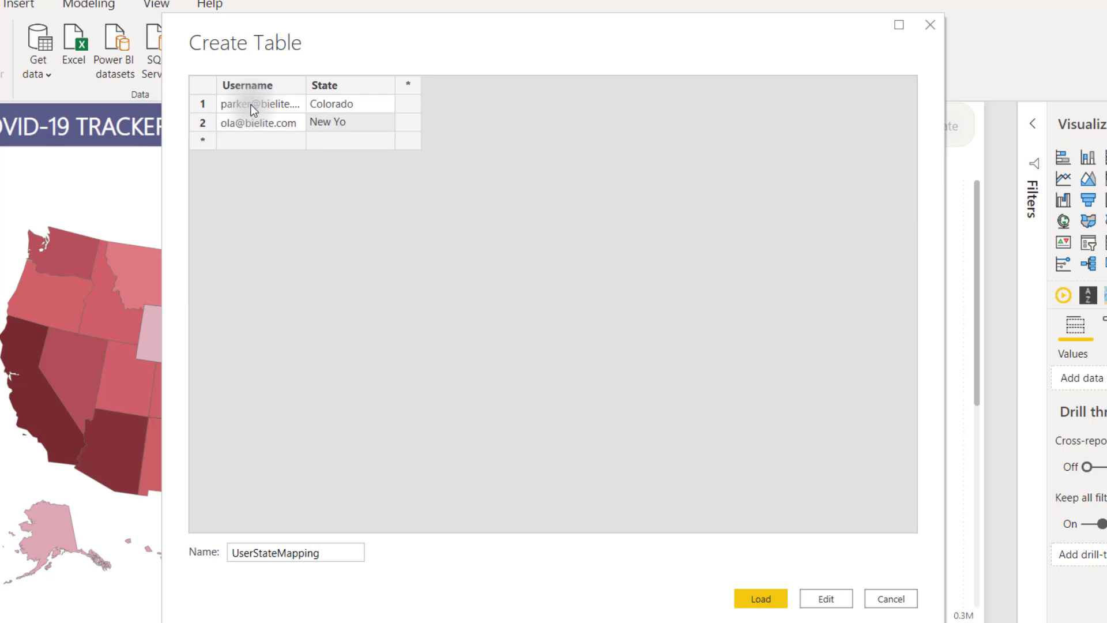
pyautogui.write('rk')
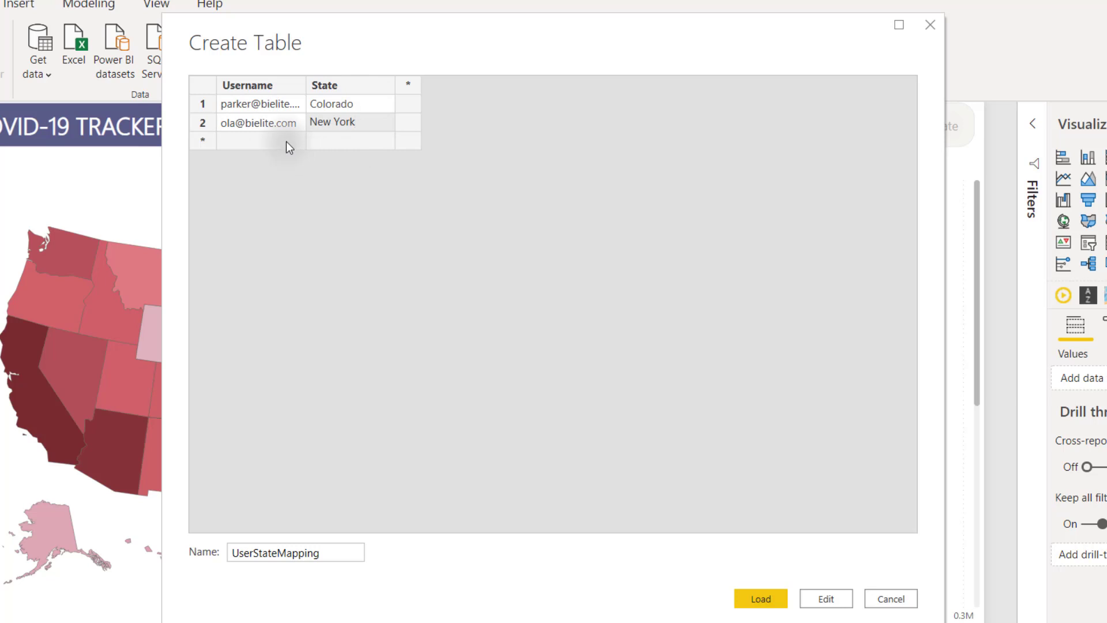
pyautogui.click(752, 600)
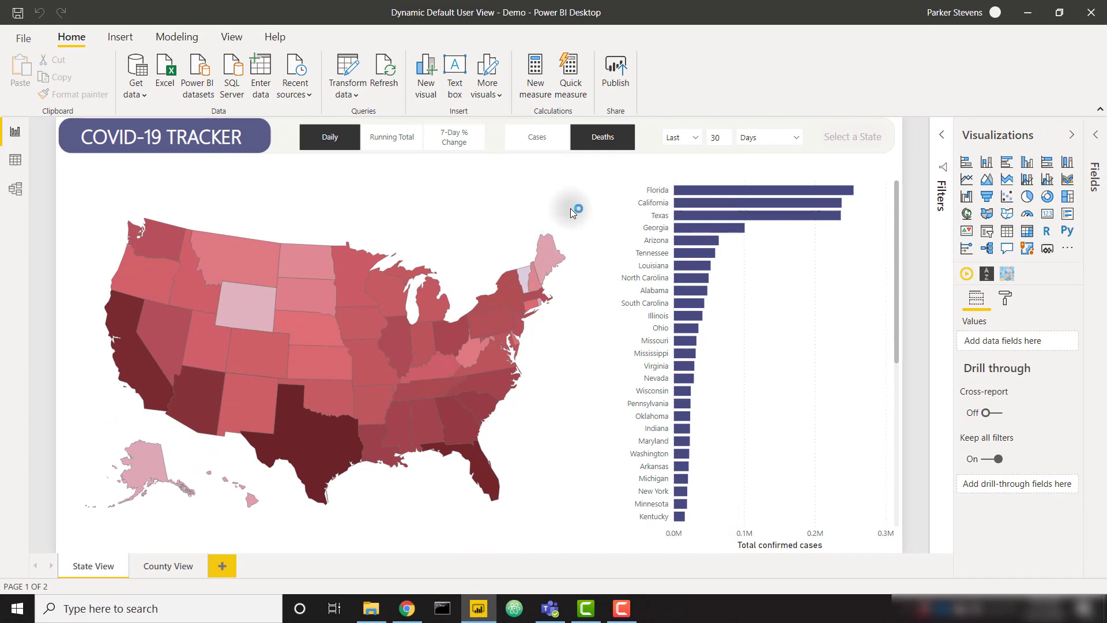
# Step: Create a new measure in the COVID measures table from the Fields pane
pyautogui.click(1096, 139)
pyautogui.rightClick(1043, 199)
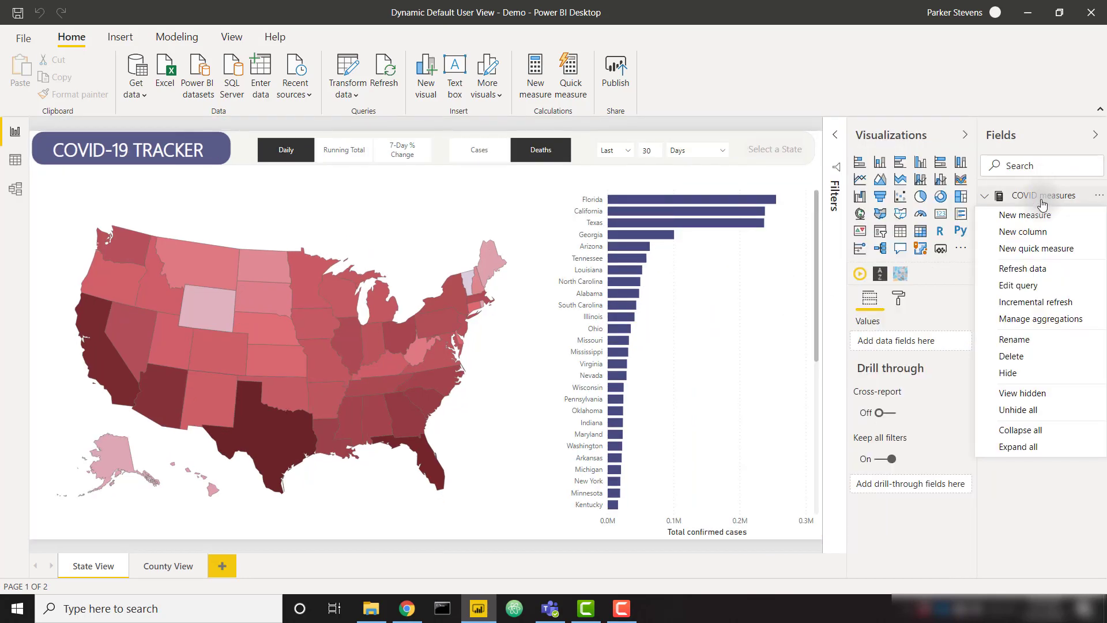
pyautogui.click(1032, 217)
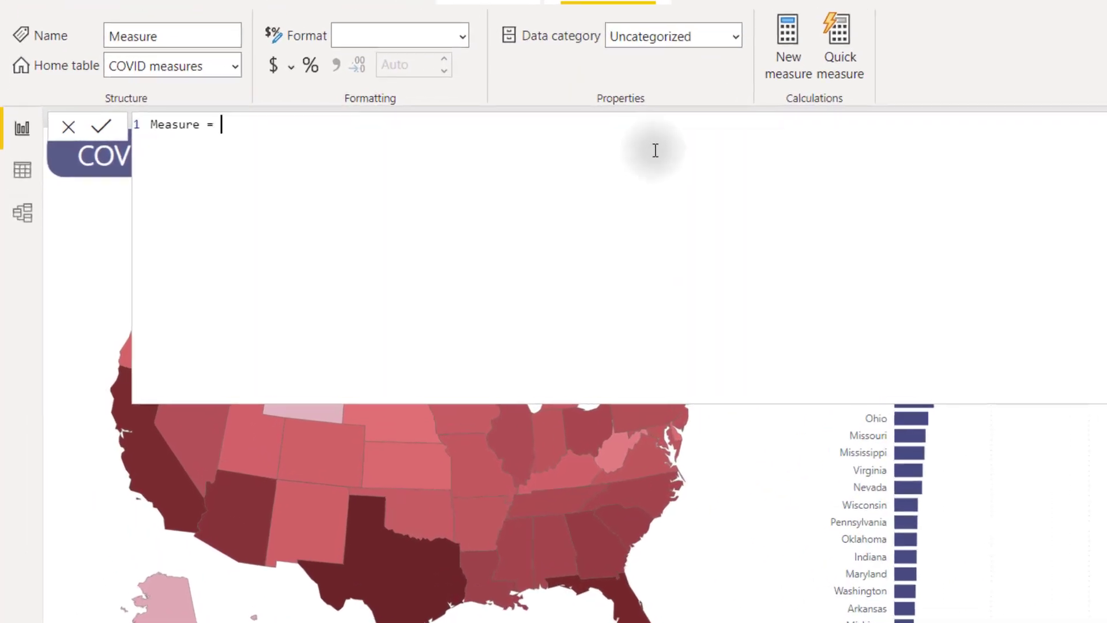
# Step: Name the measure 'User State Color' and start a CurrentUserState variable
pyautogui.hotkey('ctrl', 'a')
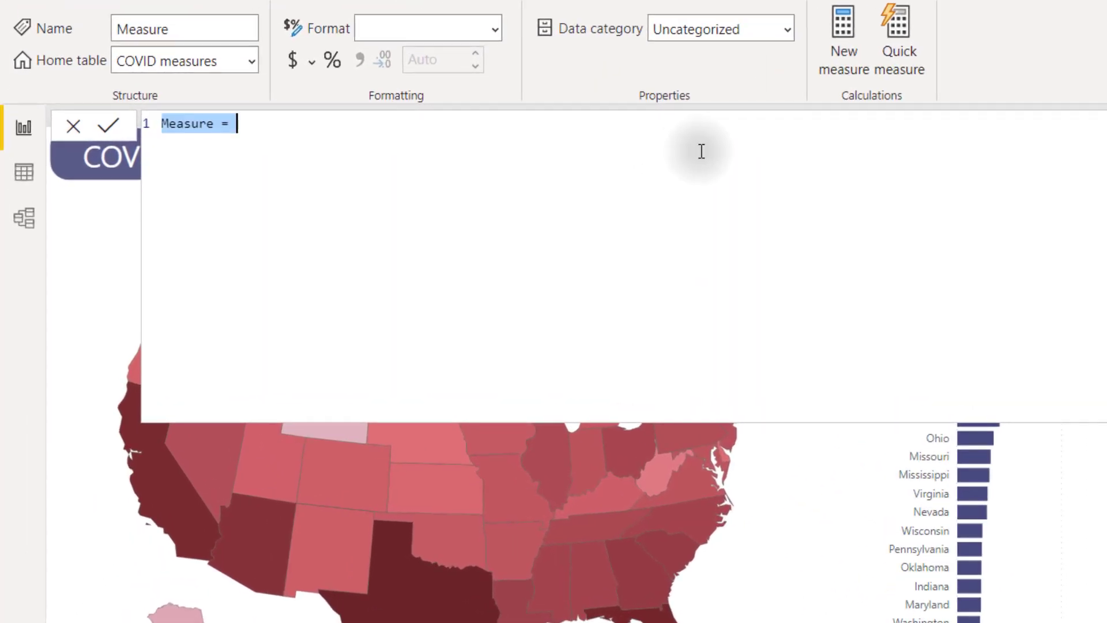
pyautogui.write('User Sta')
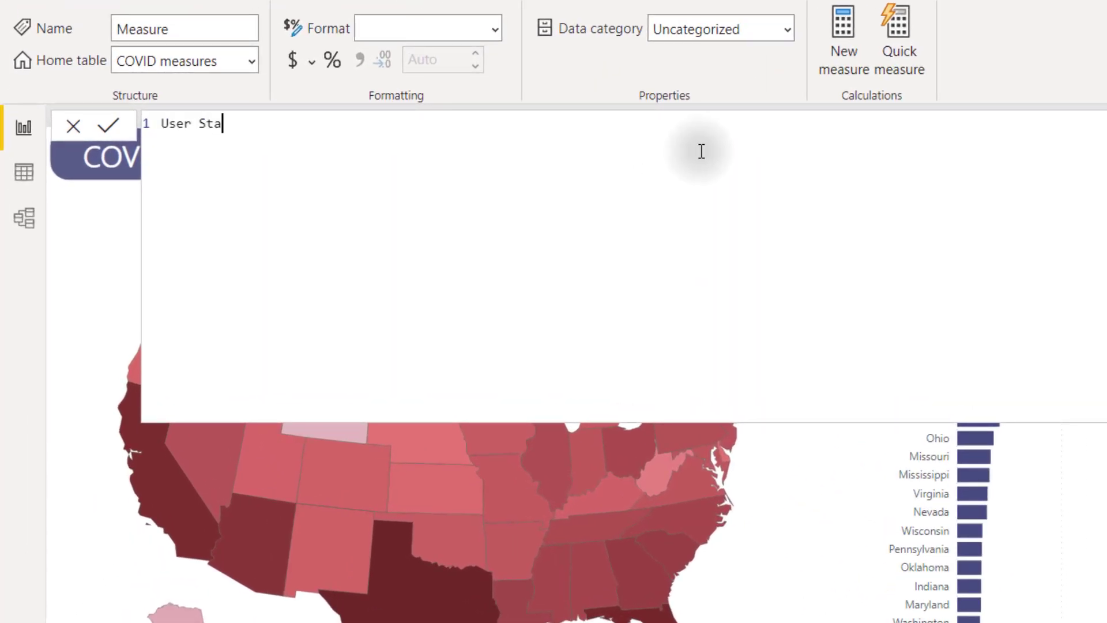
pyautogui.write('te Color =')
pyautogui.hotkey('shift', 'Return')
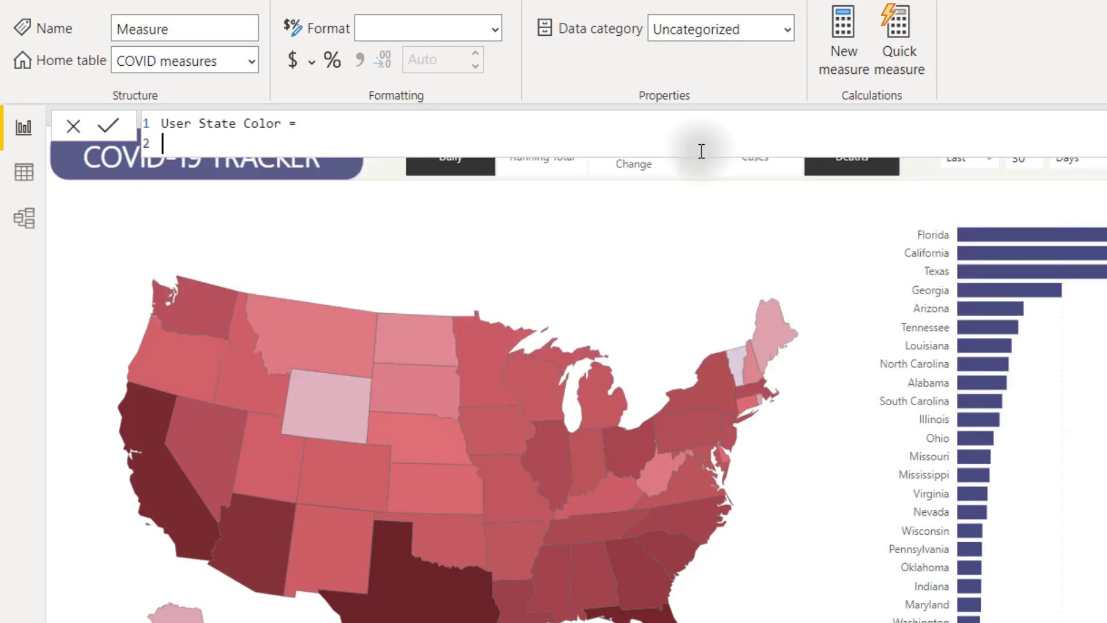
pyautogui.write('VAR CurrentUserState +')
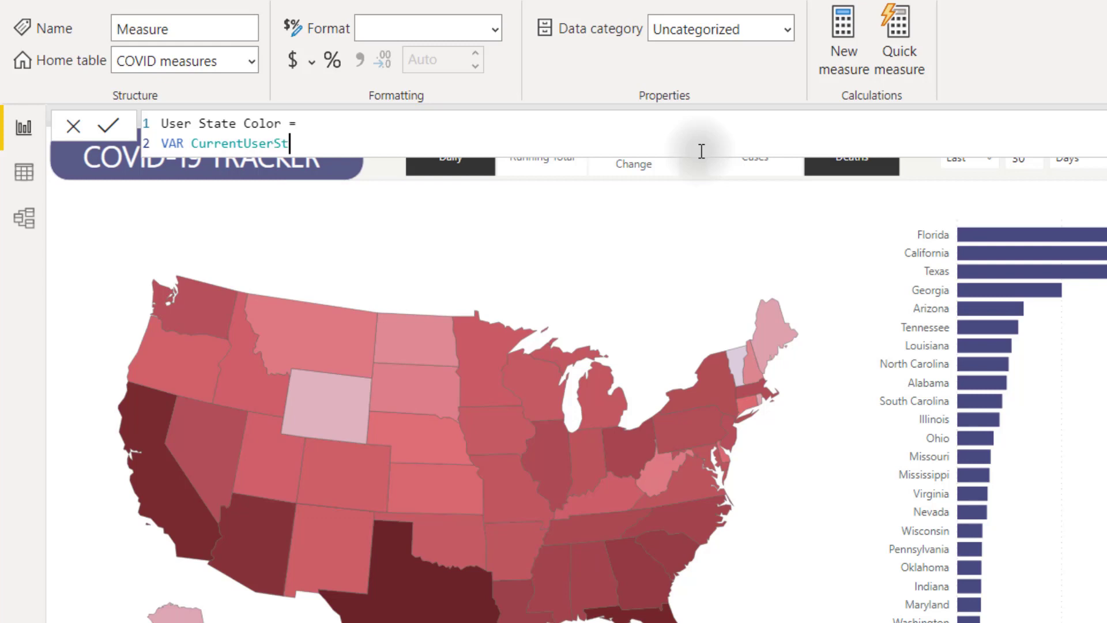
pyautogui.hotkey('shift', 'Return')
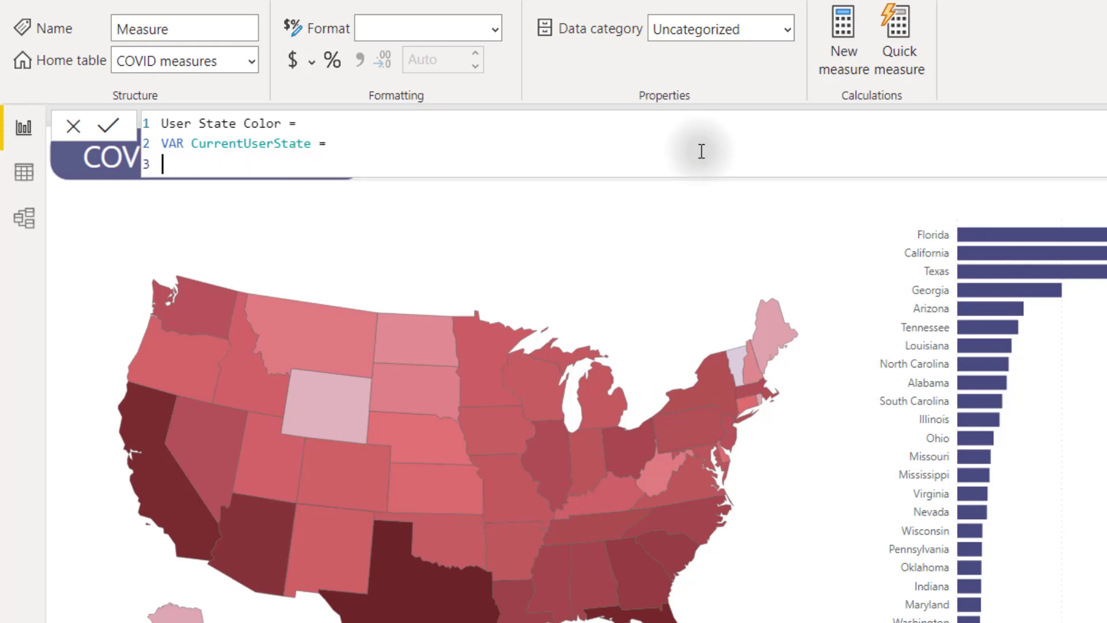
# Step: Begin the variable with CALCULATE(MAX(UserStateMapping[State]), …)
pyautogui.write('CA')
pyautogui.press('Tab')
pyautogui.write('(')
pyautogui.hotkey('shift', 'Return')
pyautogui.write('MAX')
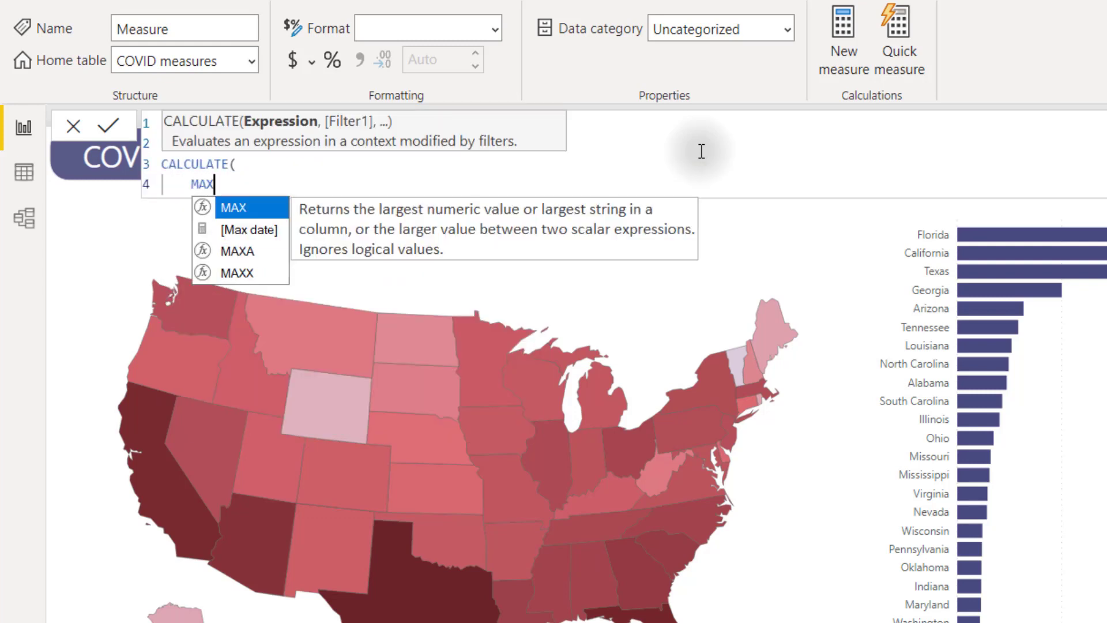
pyautogui.write('(userst')
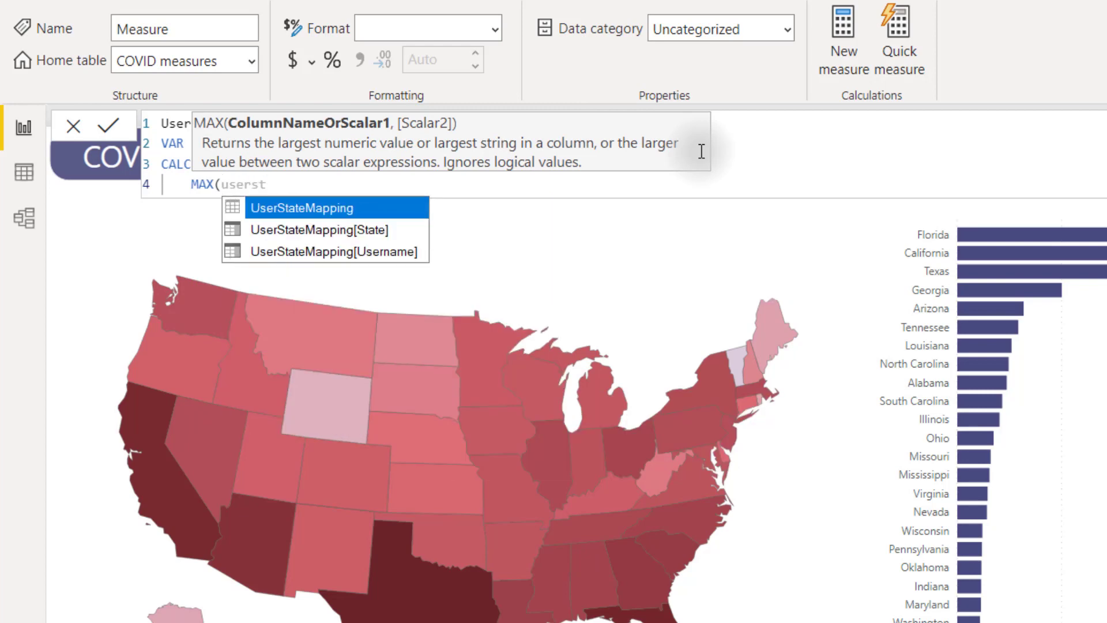
pyautogui.press('Down')
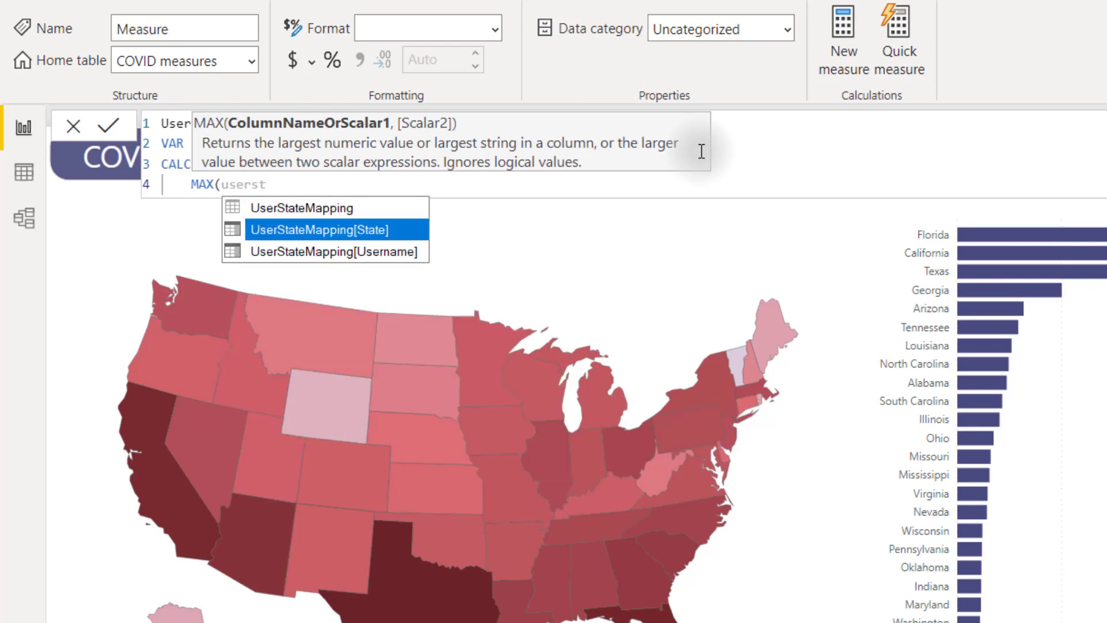
pyautogui.press('Tab')
pyautogui.write('),')
# Step: Add FILTER(UserStateMapping, UserStateMapping[Username] = USERNAME()) and close CALCULATE
pyautogui.hotkey('shift', 'Return')
pyautogui.write('fil')
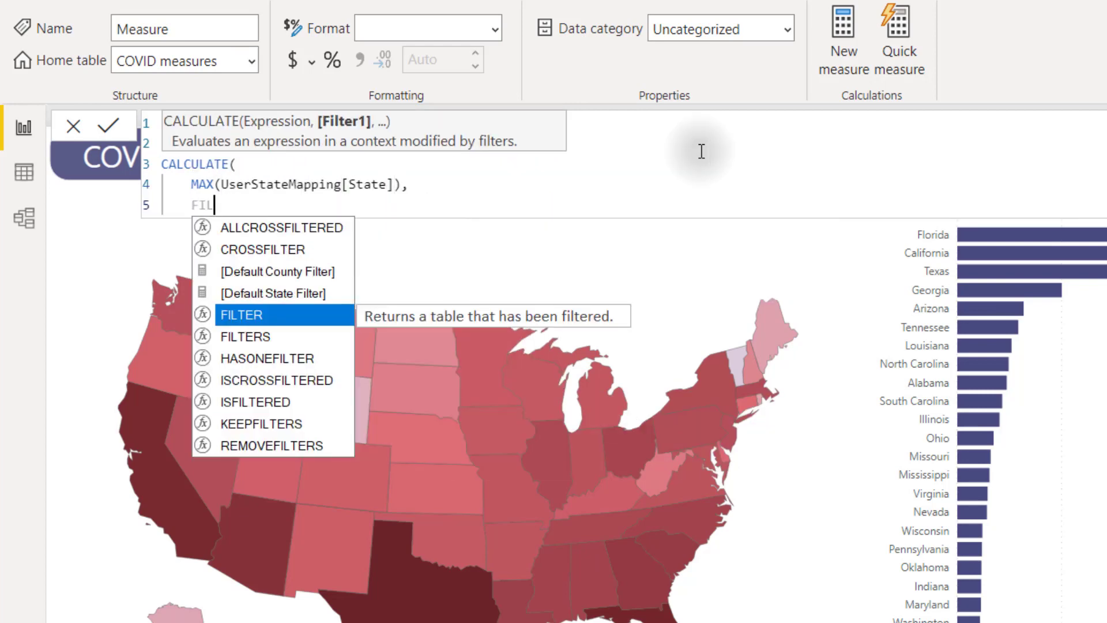
pyautogui.press('Tab')
pyautogui.write('(')
pyautogui.hotkey('shift', 'Return')
pyautogui.write('user')
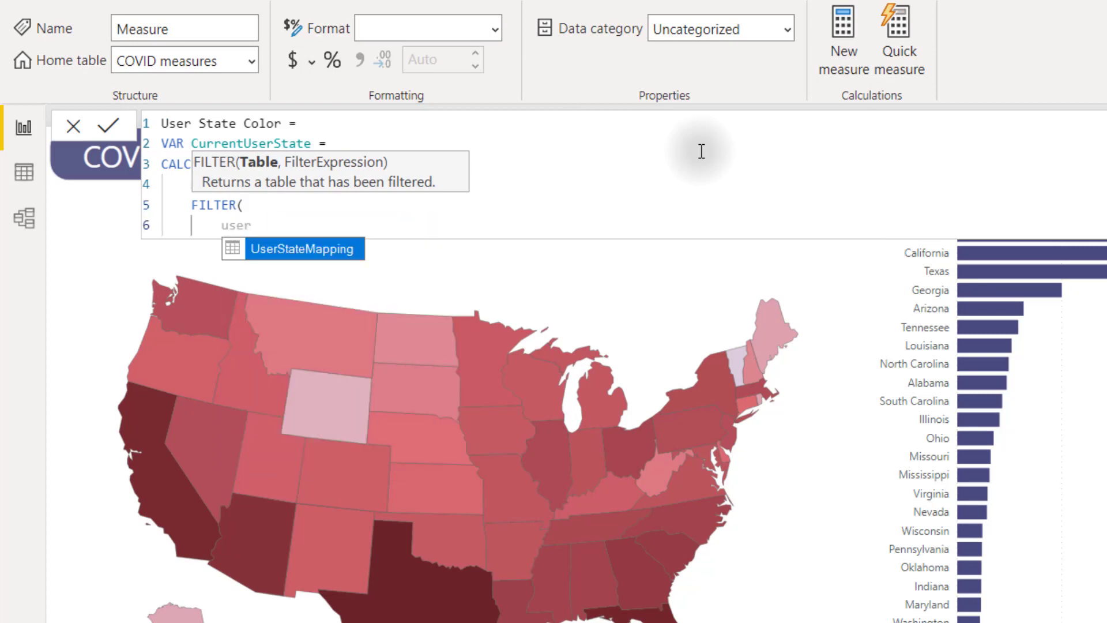
pyautogui.press('Tab')
pyautogui.write(',')
pyautogui.hotkey('shift', 'Return')
pyautogui.write('usern')
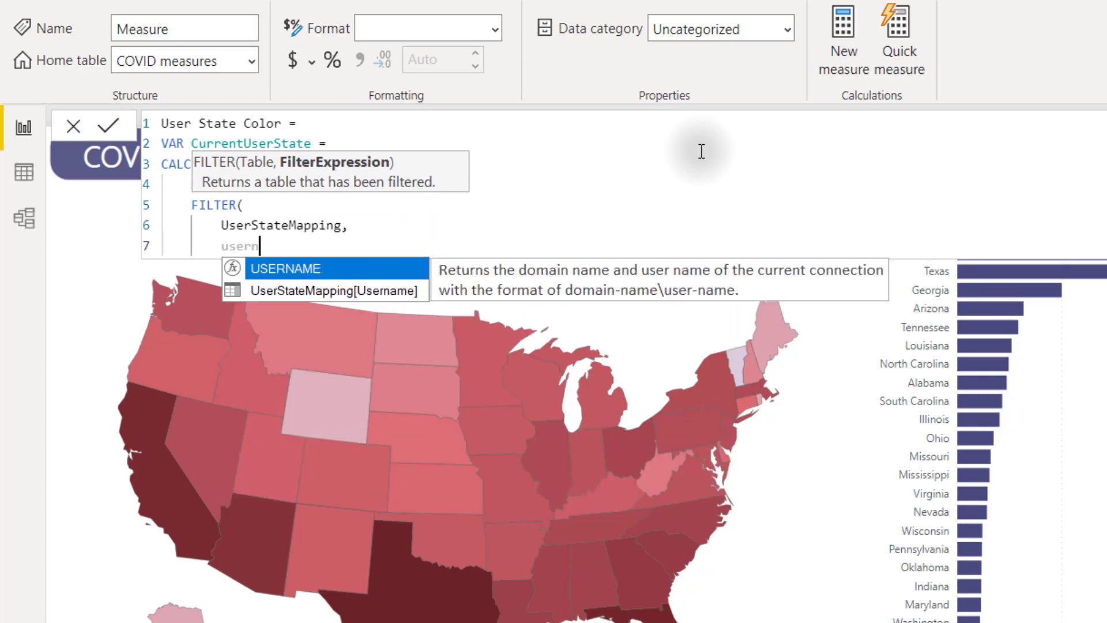
pyautogui.press('Down')
pyautogui.press('Tab')
pyautogui.write('= ')
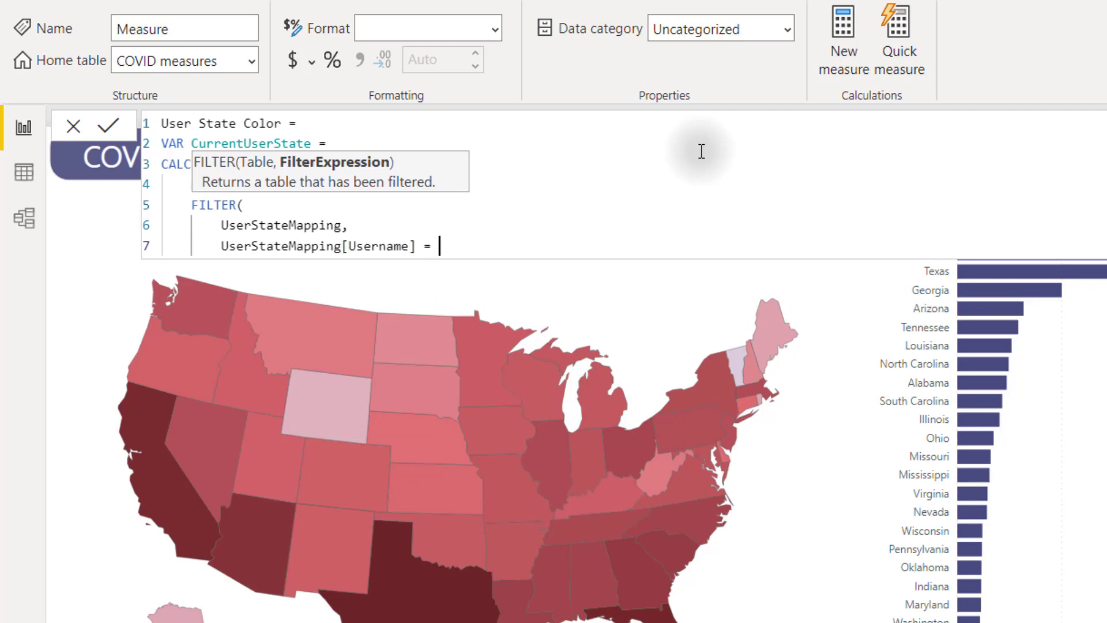
pyautogui.write('usern')
pyautogui.press('Tab')
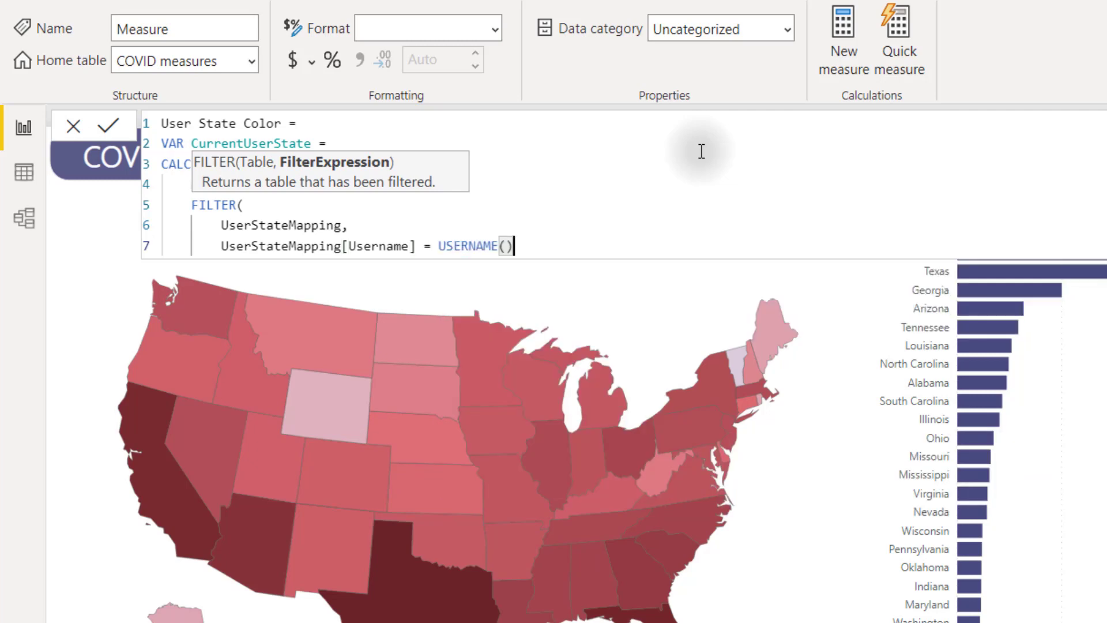
pyautogui.hotkey('shift', 'Return')
pyautogui.write(')')
pyautogui.hotkey('shift', 'Return')
pyautogui.write(')')
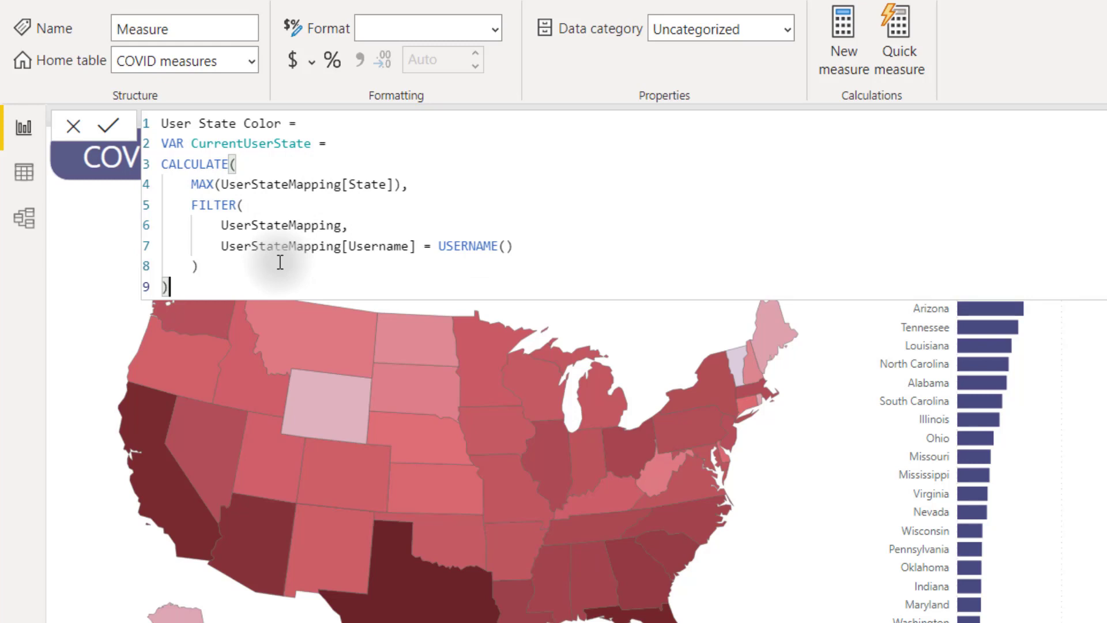
# Step: Add RETURN IF(SELECTEDVALUE(StateDim[State]) = CurrentUserState, as the comparison
pyautogui.hotkey('shift', 'Return')
pyautogui.write('RETURN')
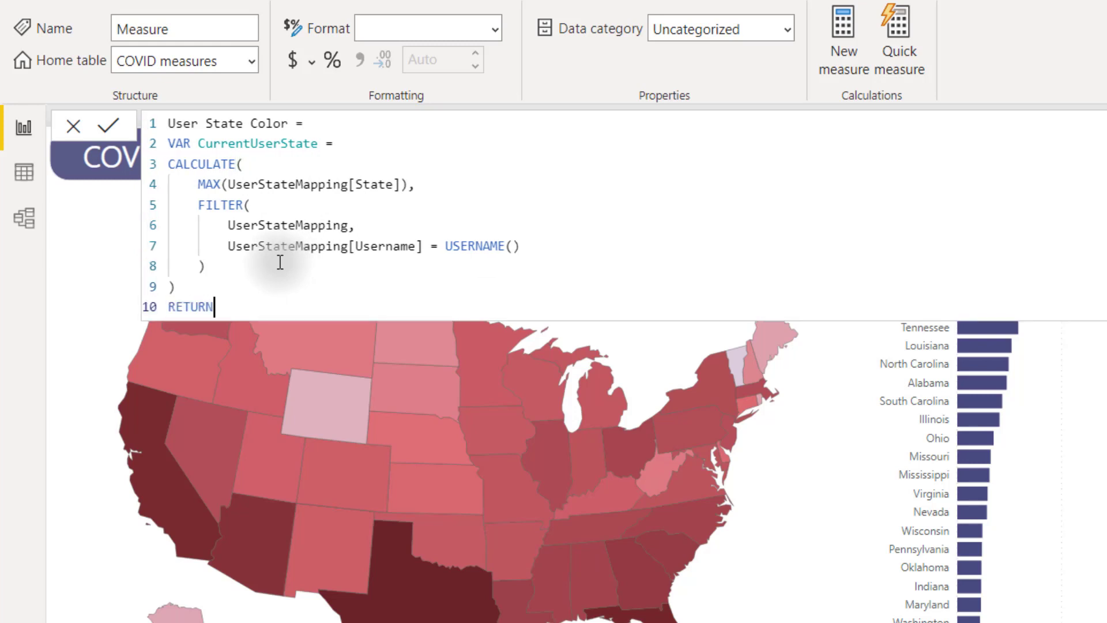
pyautogui.hotkey('shift', 'Return')
pyautogui.write('IF(')
pyautogui.hotkey('shift', 'Return')
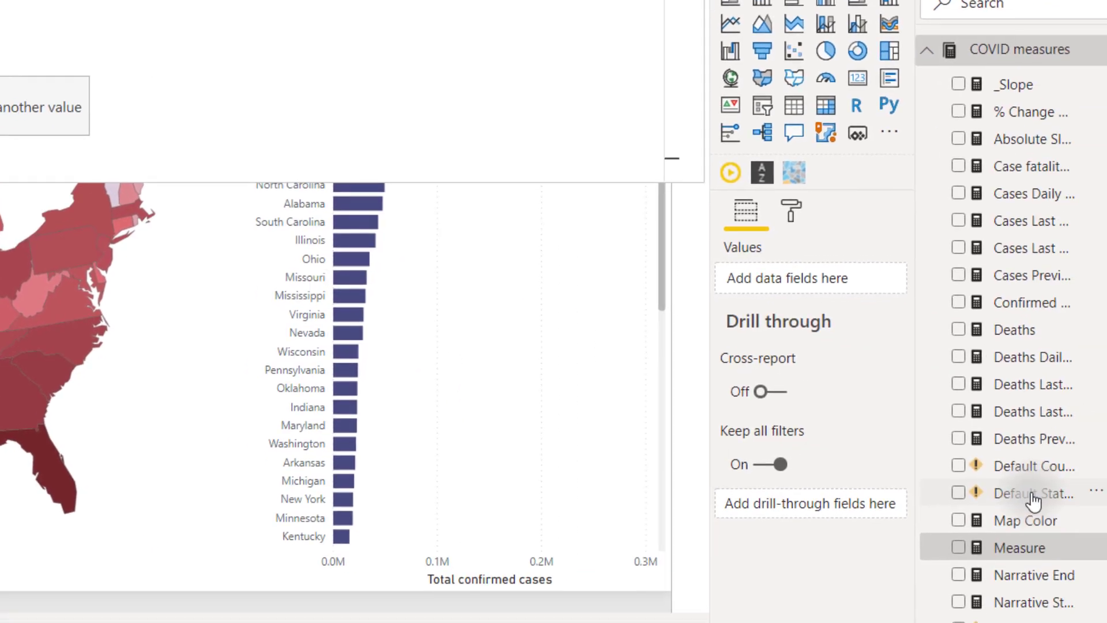
pyautogui.scroll(-5, 1034, 502)
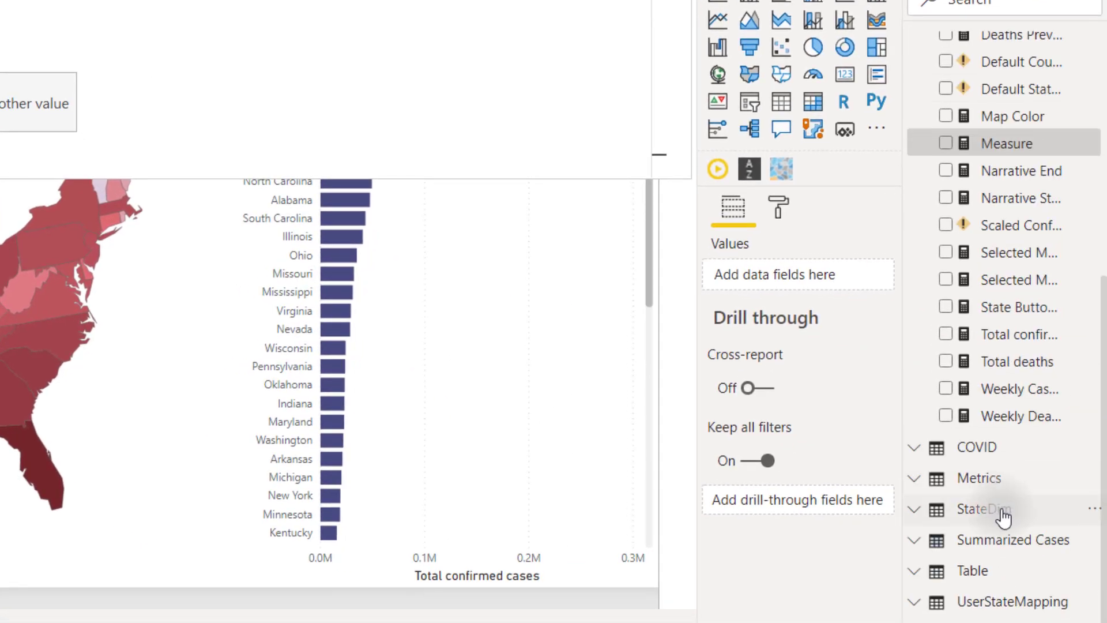
pyautogui.moveTo(1027, 519)
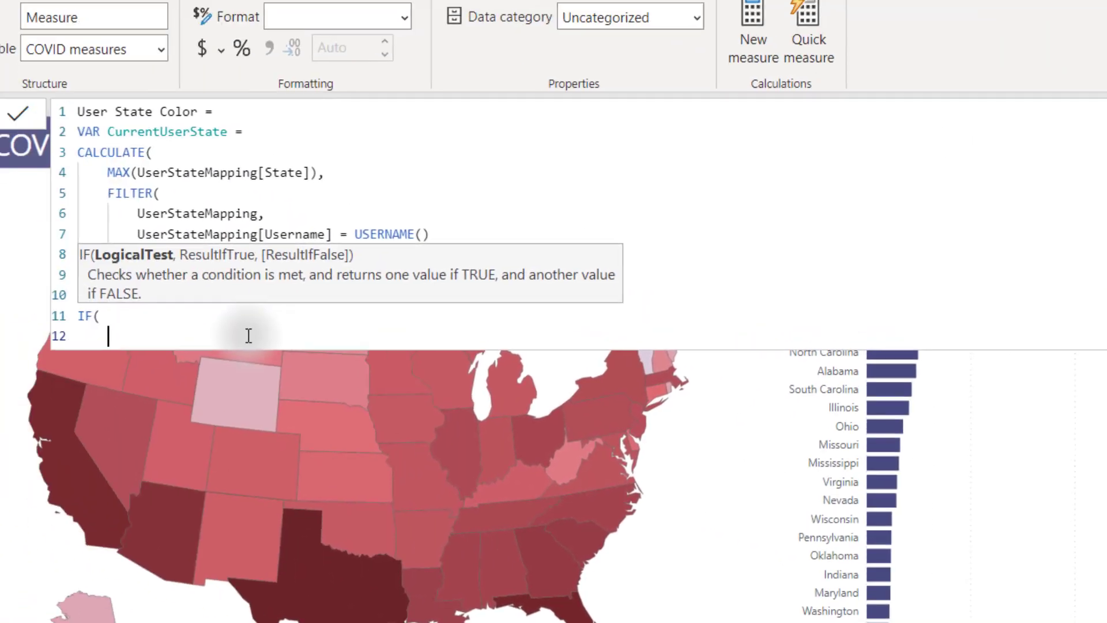
pyautogui.write('SELE')
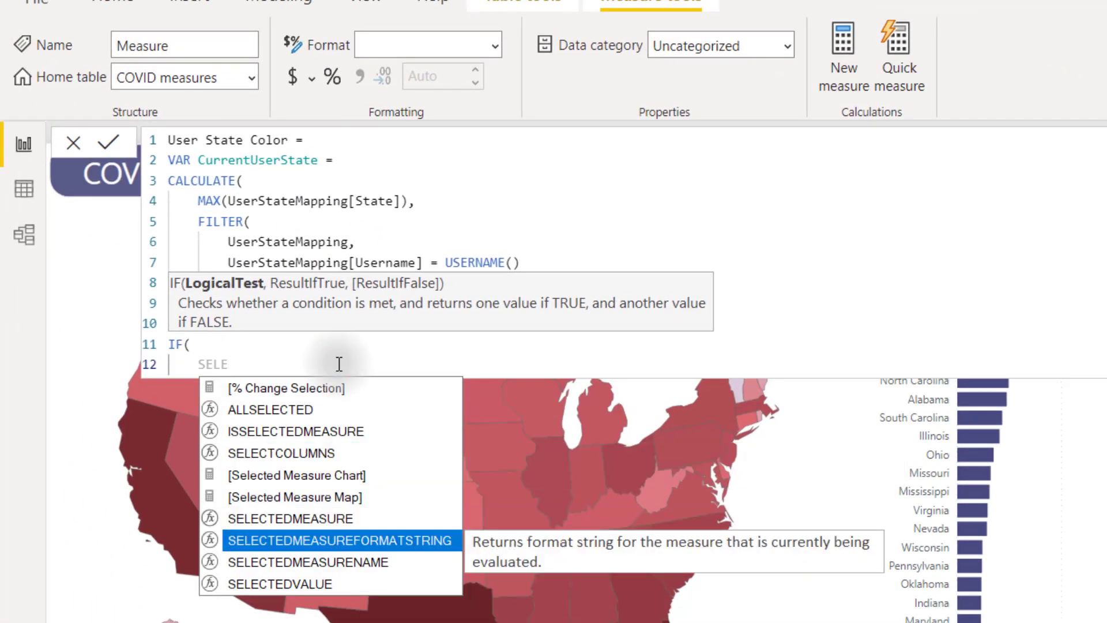
pyautogui.press('Down')
pyautogui.press('Down')
pyautogui.press('Tab')
pyautogui.write('STAT')
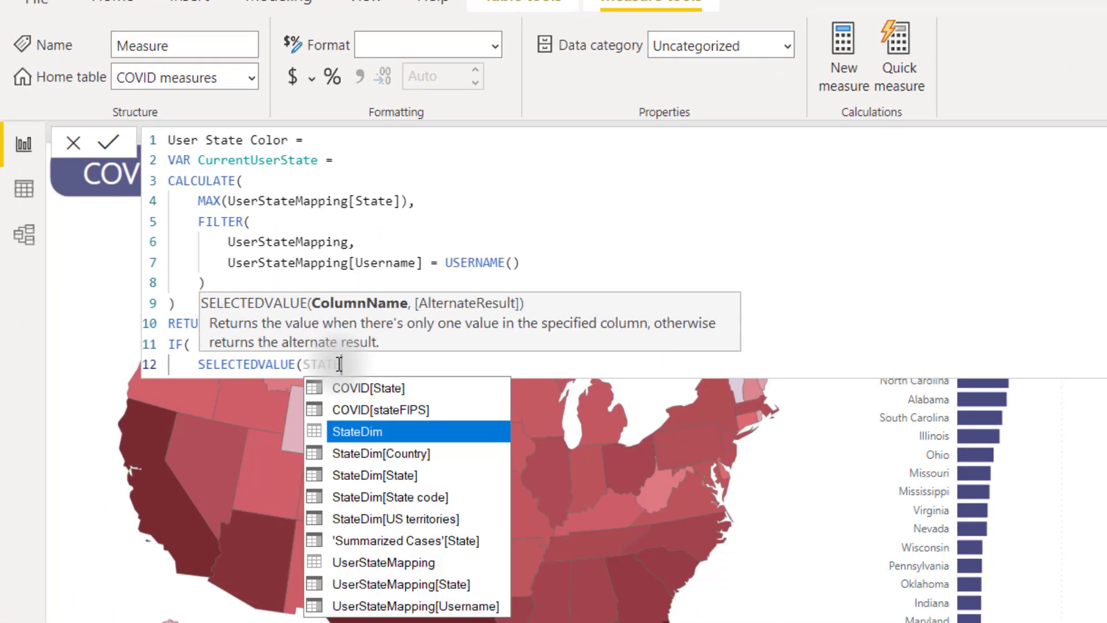
pyautogui.press('Down')
pyautogui.press('Down')
pyautogui.press('Tab')
pyautogui.write(') =')
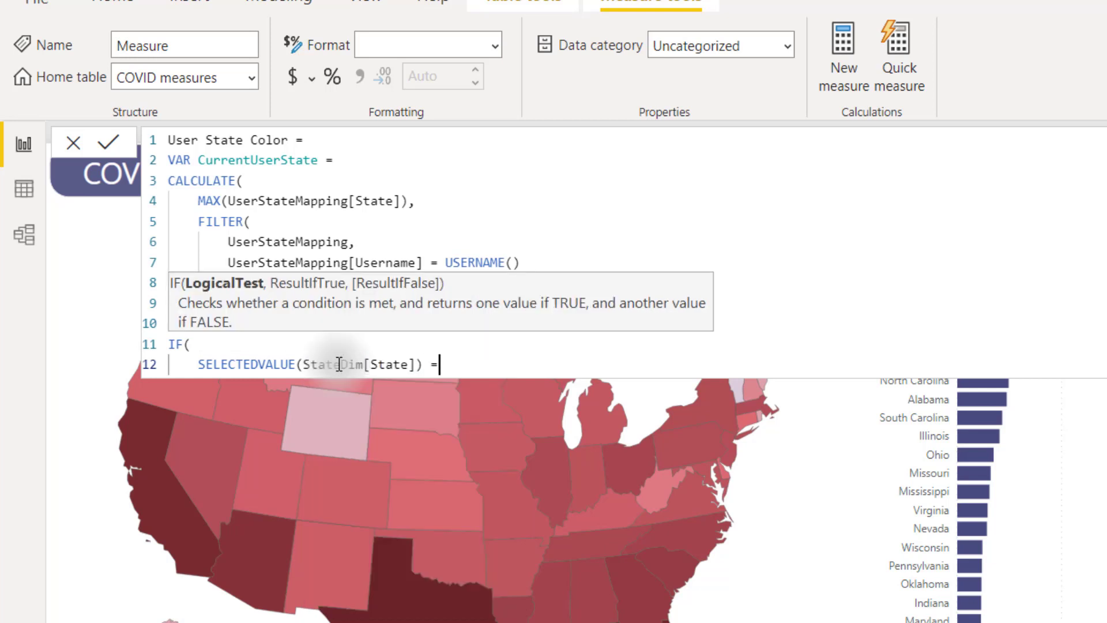
pyautogui.write(' CURR')
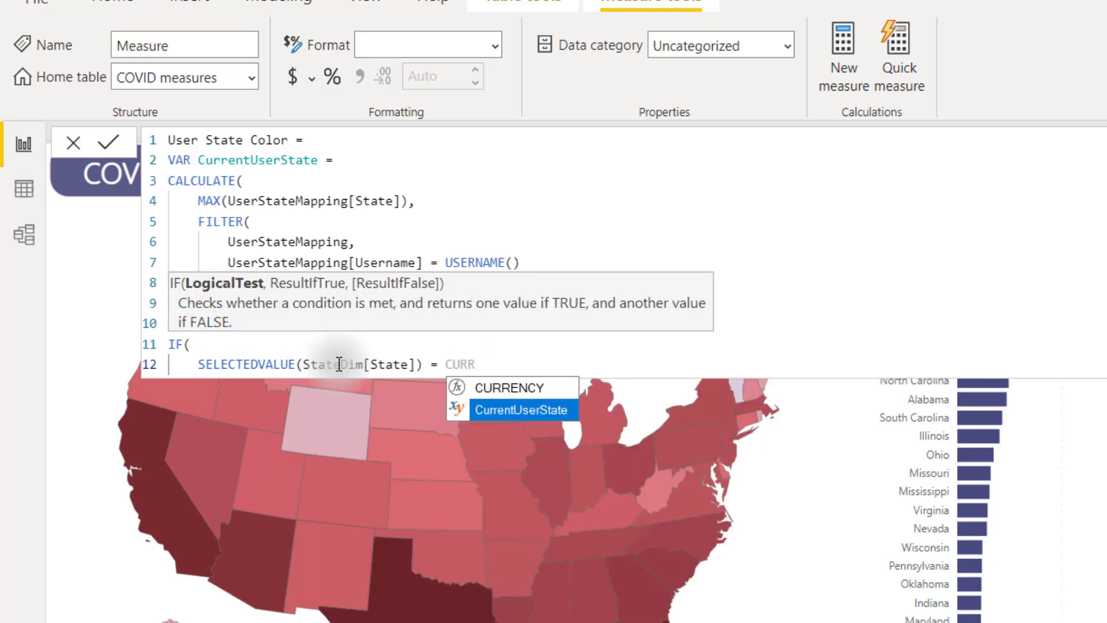
pyautogui.press('Tab')
pyautogui.write(',')
pyautogui.hotkey('shift', 'Return')
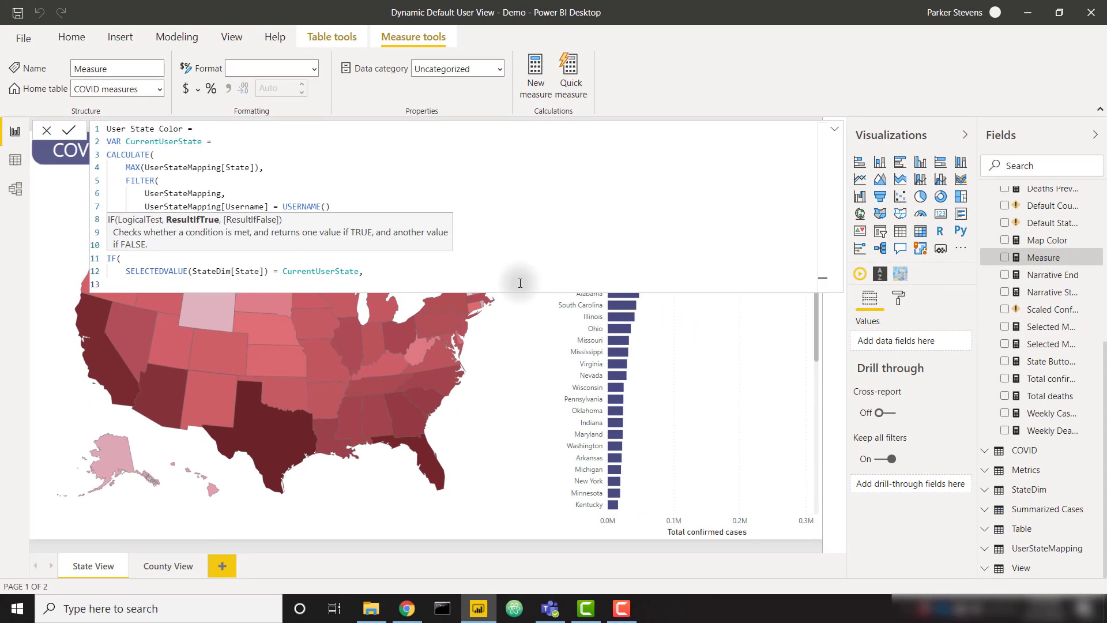
# Step: Search Google Images for 'yellow' in a new Chrome tab
pyautogui.click(410, 616)
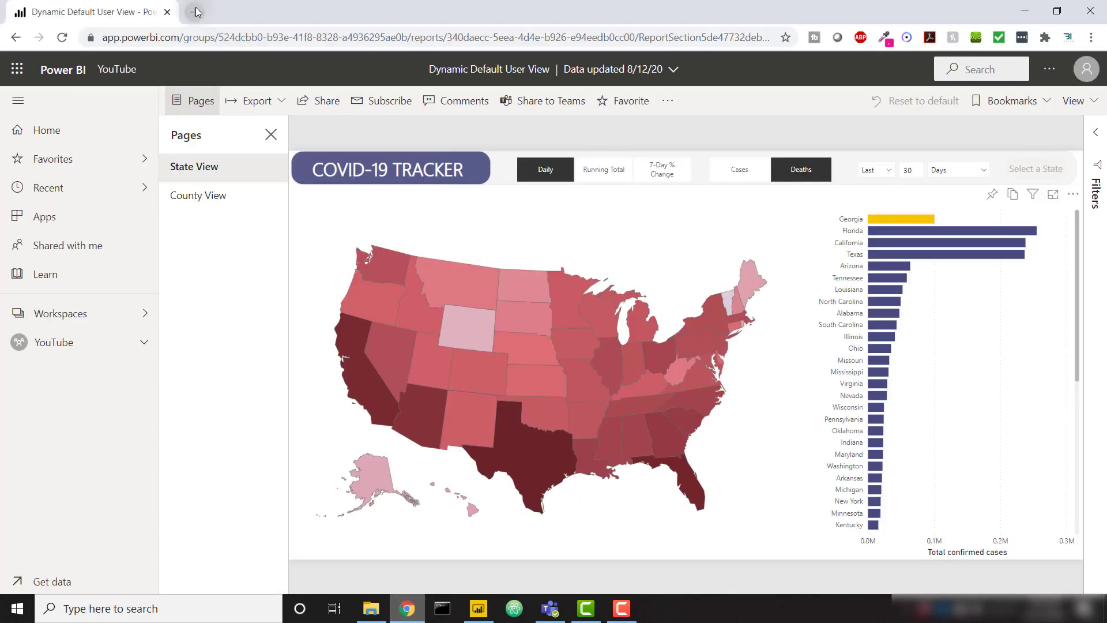
pyautogui.click(196, 12)
pyautogui.write('YELLOW')
pyautogui.press('Return')
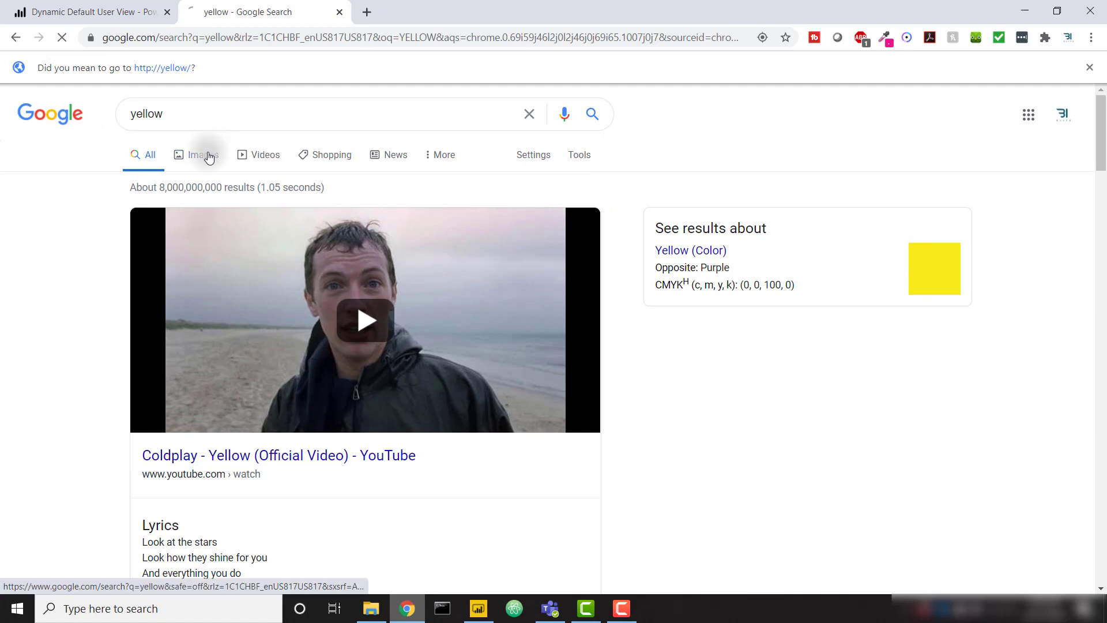
pyautogui.click(209, 158)
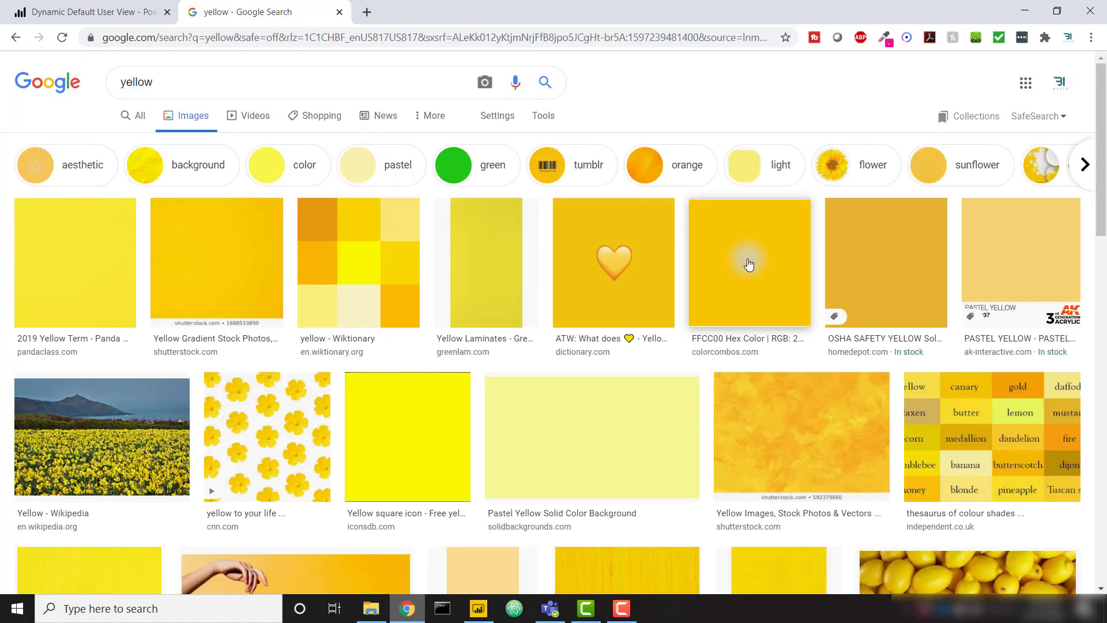
# Step: Sample the yellow #F8C600 from a thumbnail with the tray colour picker
pyautogui.click(908, 609)
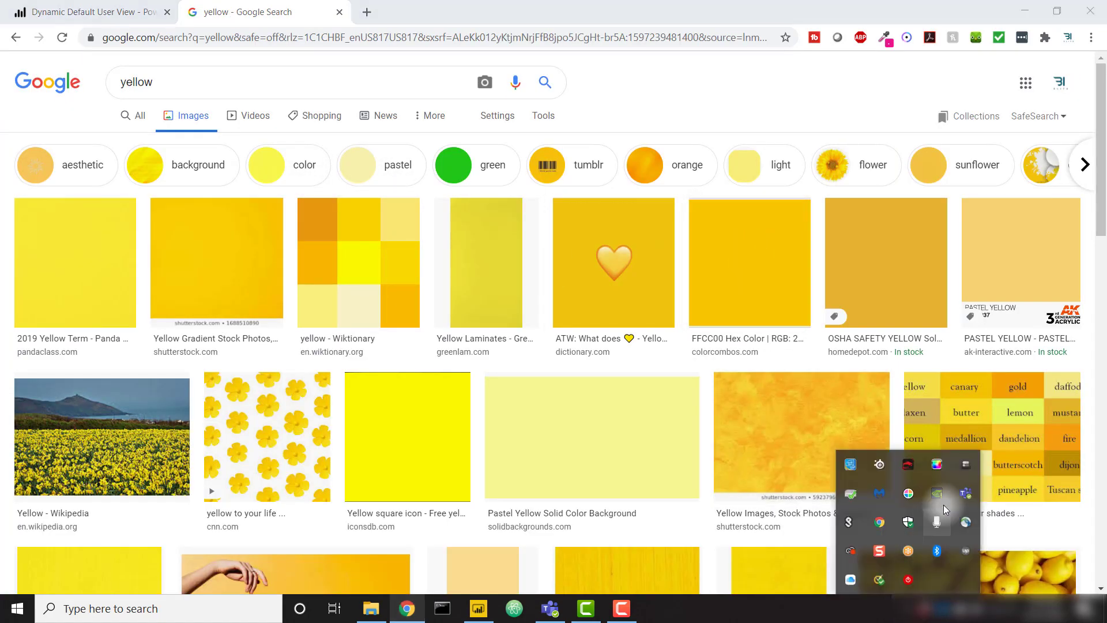
pyautogui.click(916, 496)
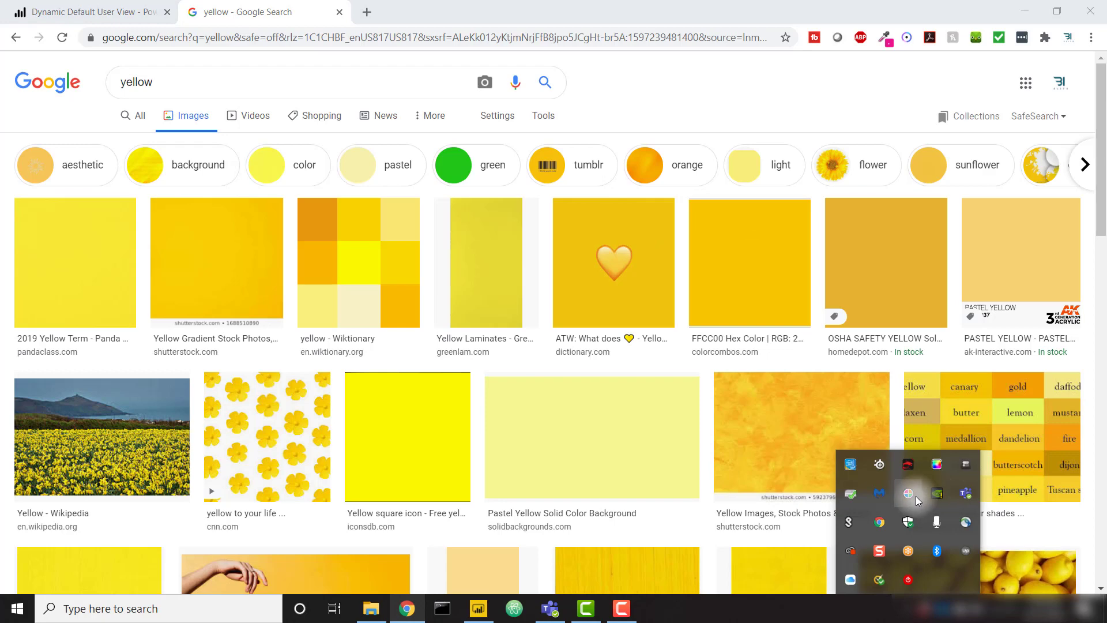
pyautogui.click(717, 273)
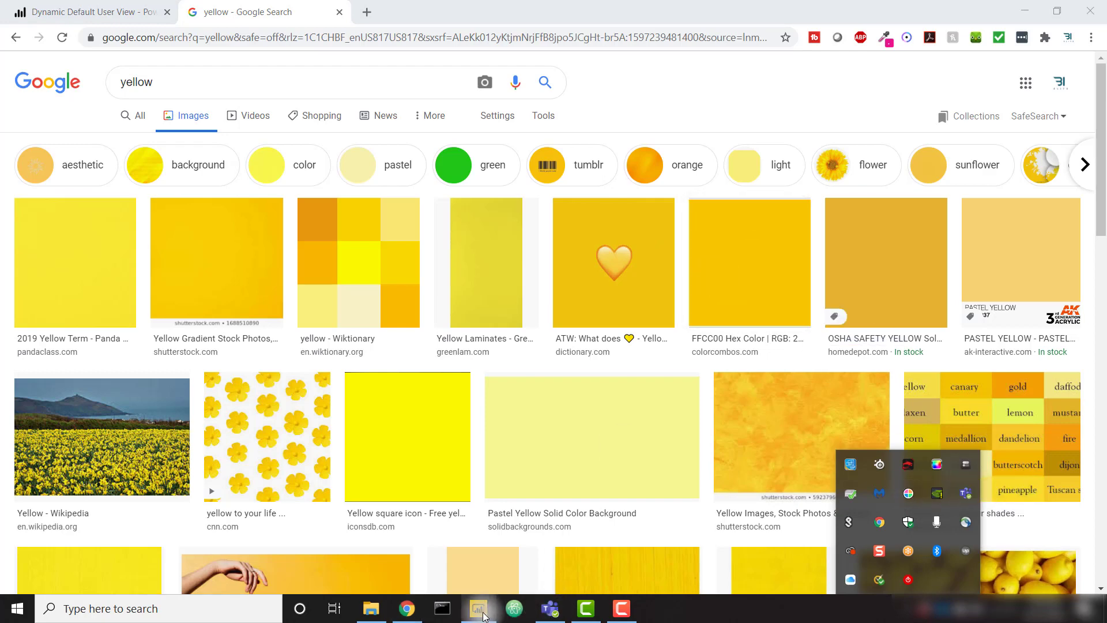
pyautogui.click(483, 615)
# Step: Finish the measure to return "#F8C600" for the user's state, otherwise BLANK(), and commit
pyautogui.click(168, 278)
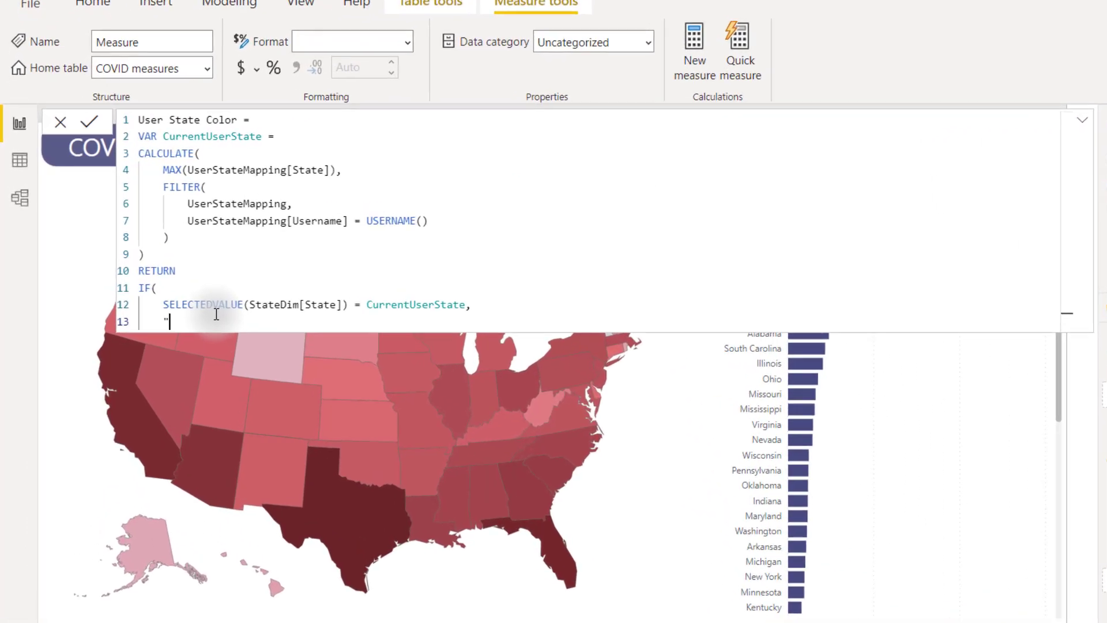
pyautogui.write('"')
pyautogui.write('#FDC600')
pyautogui.write('"')
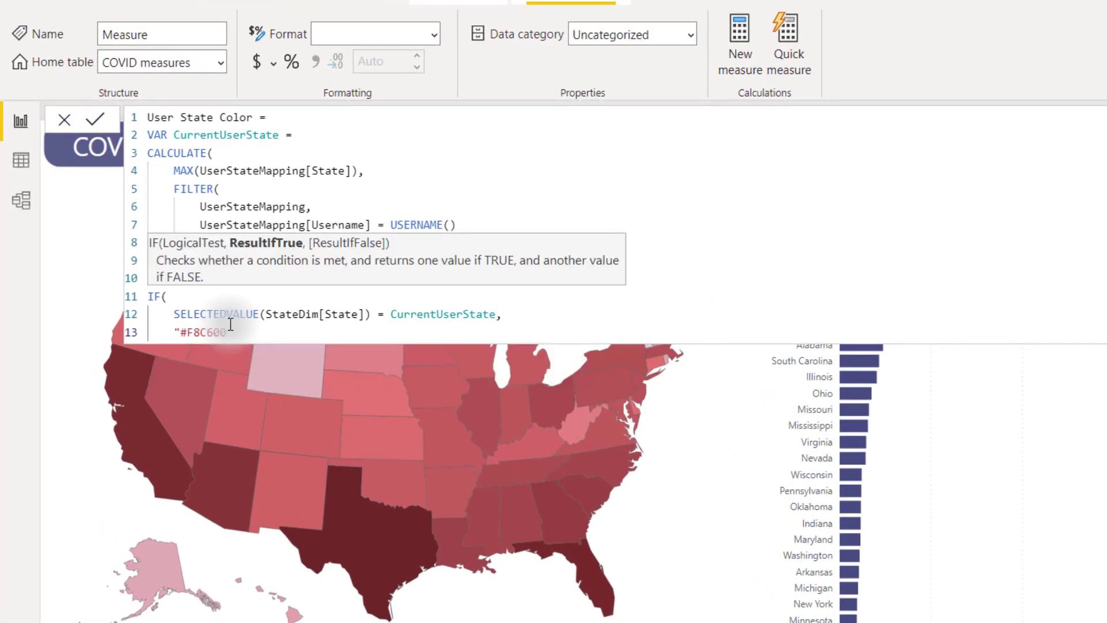
pyautogui.write(',')
pyautogui.press('Return')
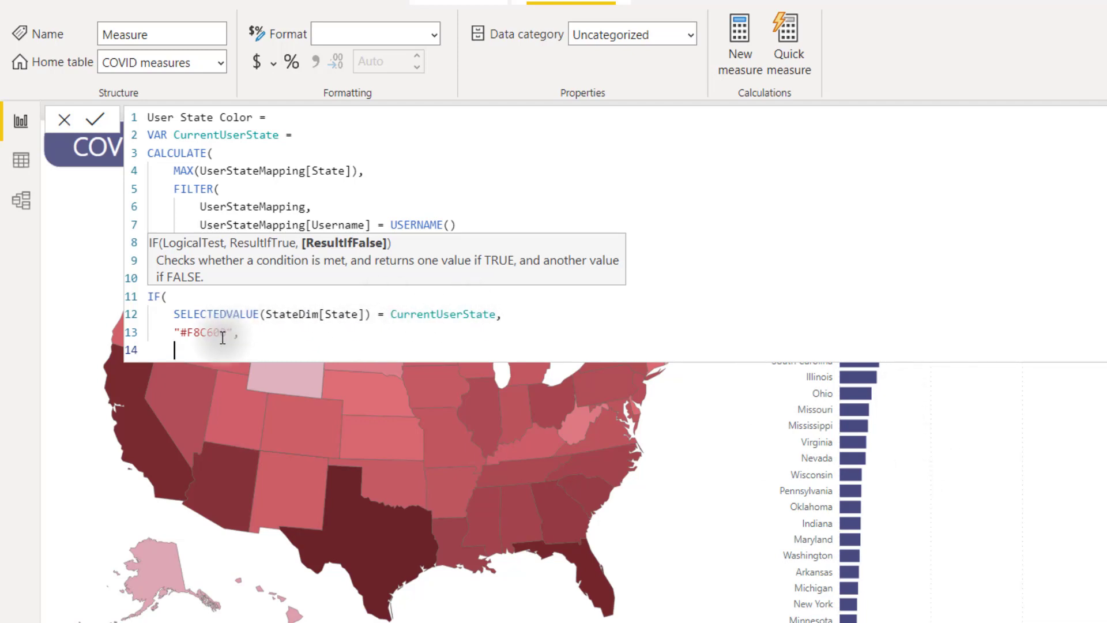
pyautogui.write('bla')
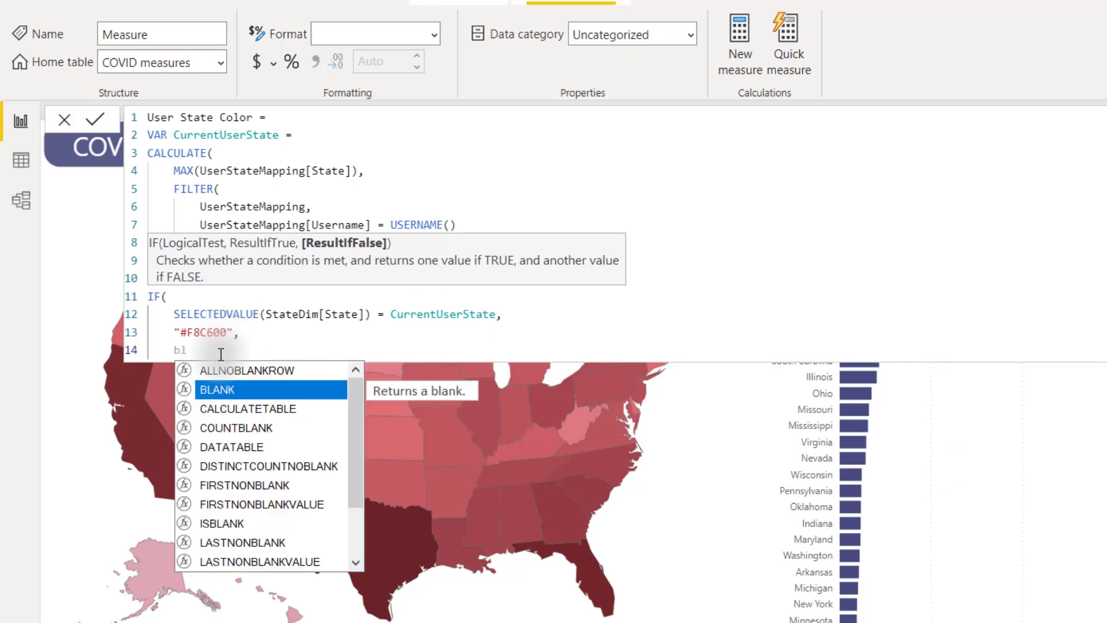
pyautogui.press('Tab')
pyautogui.press('Return')
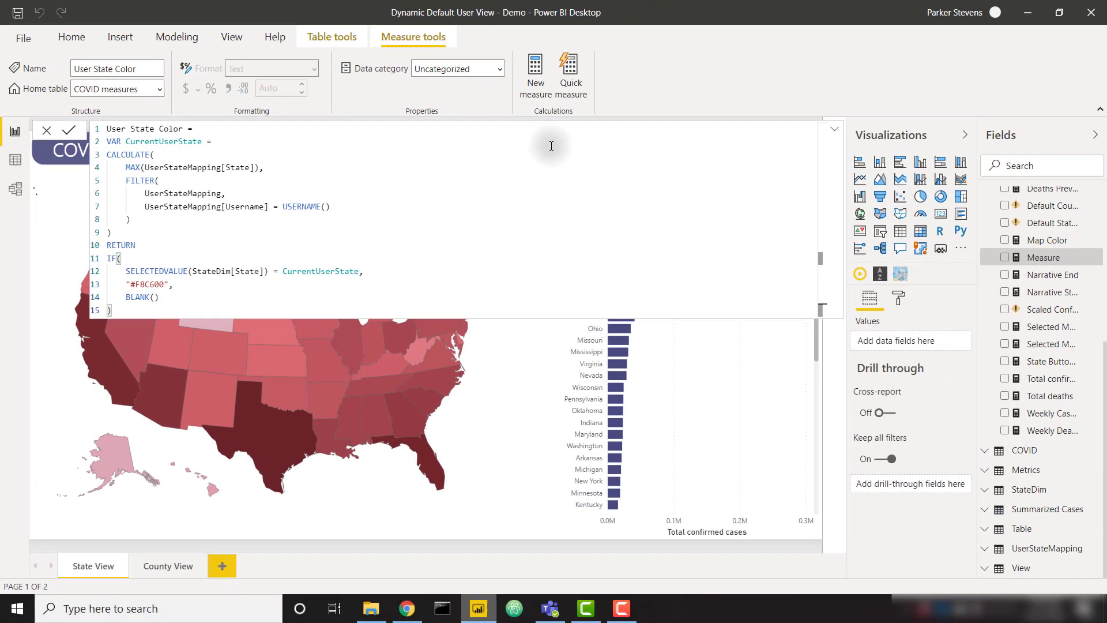
# Step: Open conditional formatting for the state bar chart's default data colour
pyautogui.click(937, 125)
pyautogui.click(764, 275)
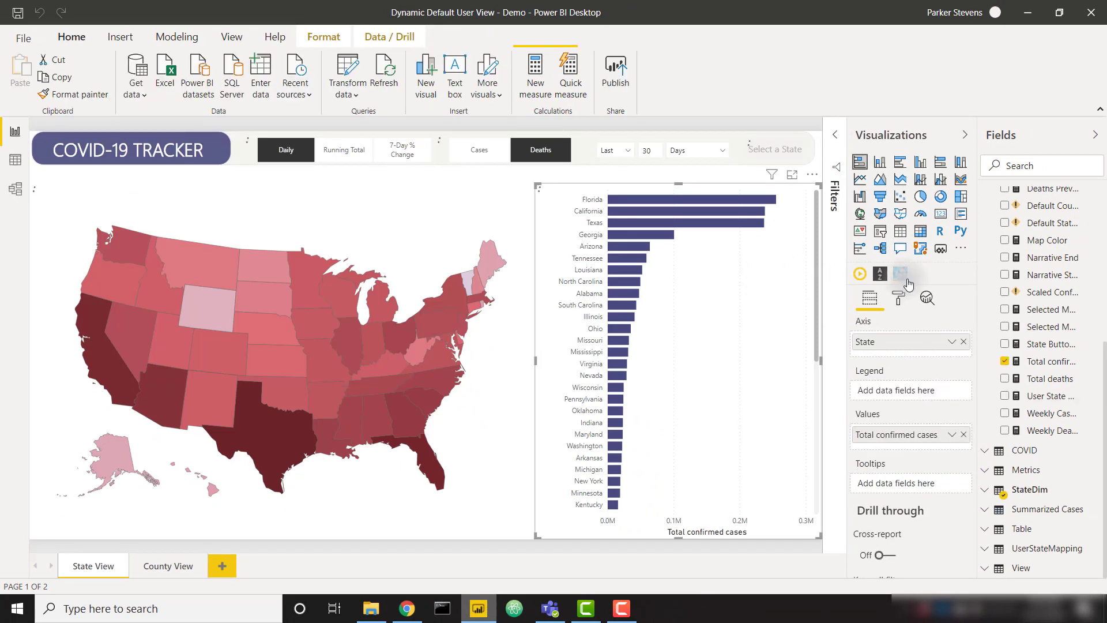
pyautogui.click(898, 298)
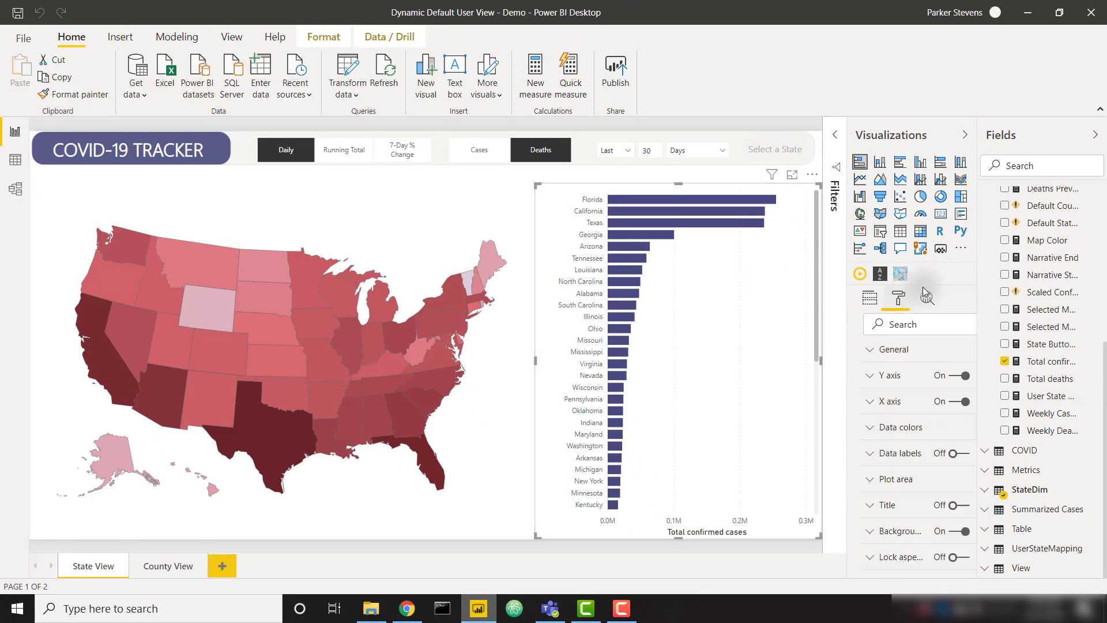
pyautogui.click(884, 430)
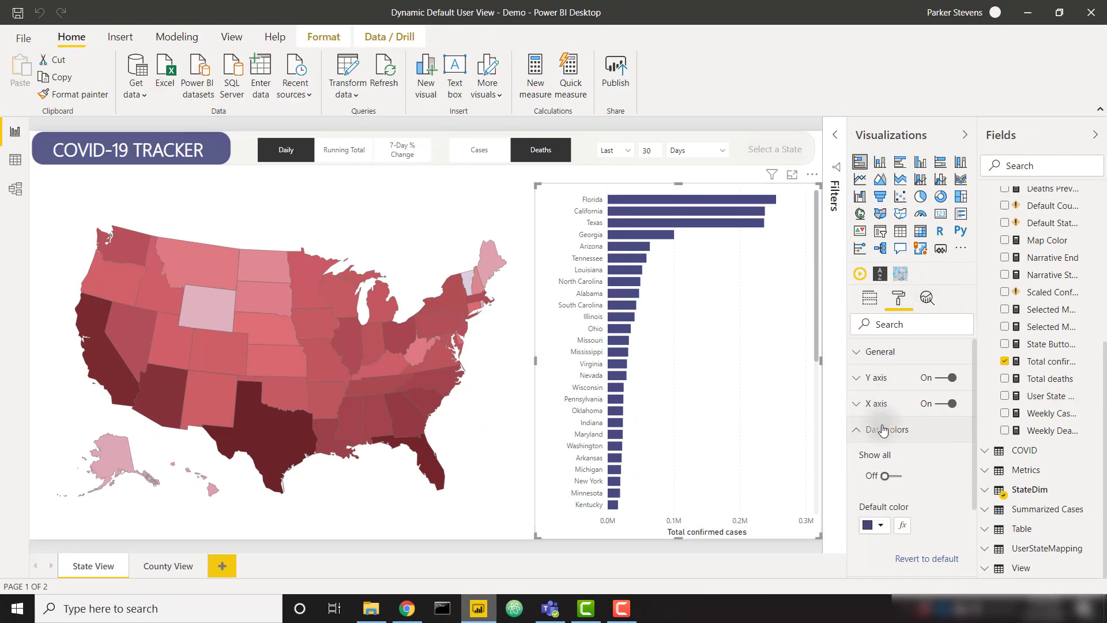
pyautogui.click(903, 525)
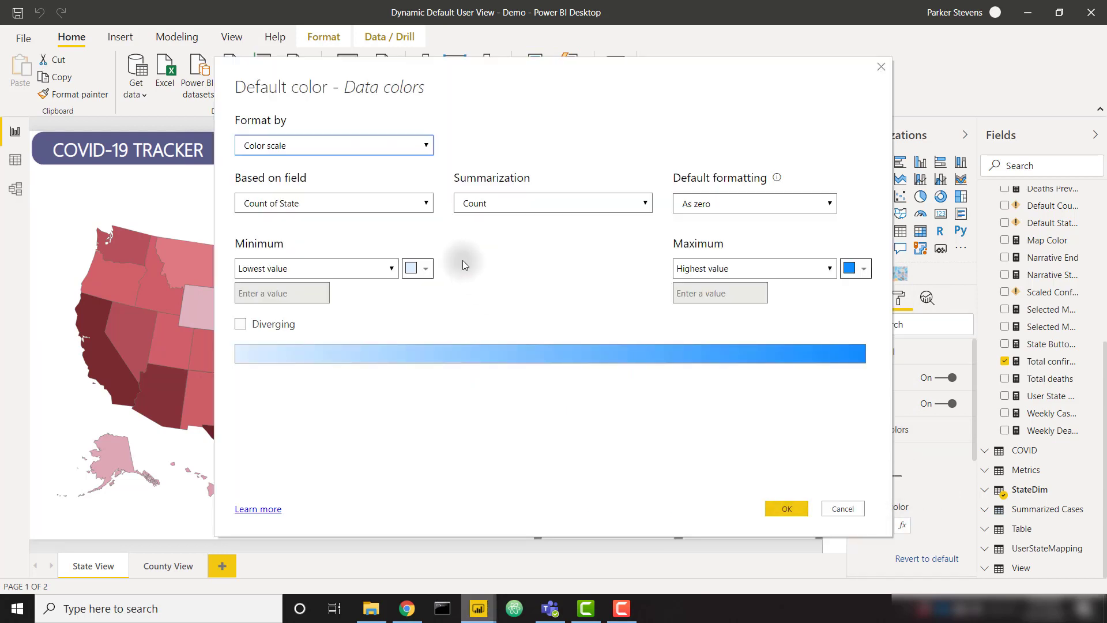
# Step: Format the bar colours by Field value based on User State Color and apply
pyautogui.click(356, 139)
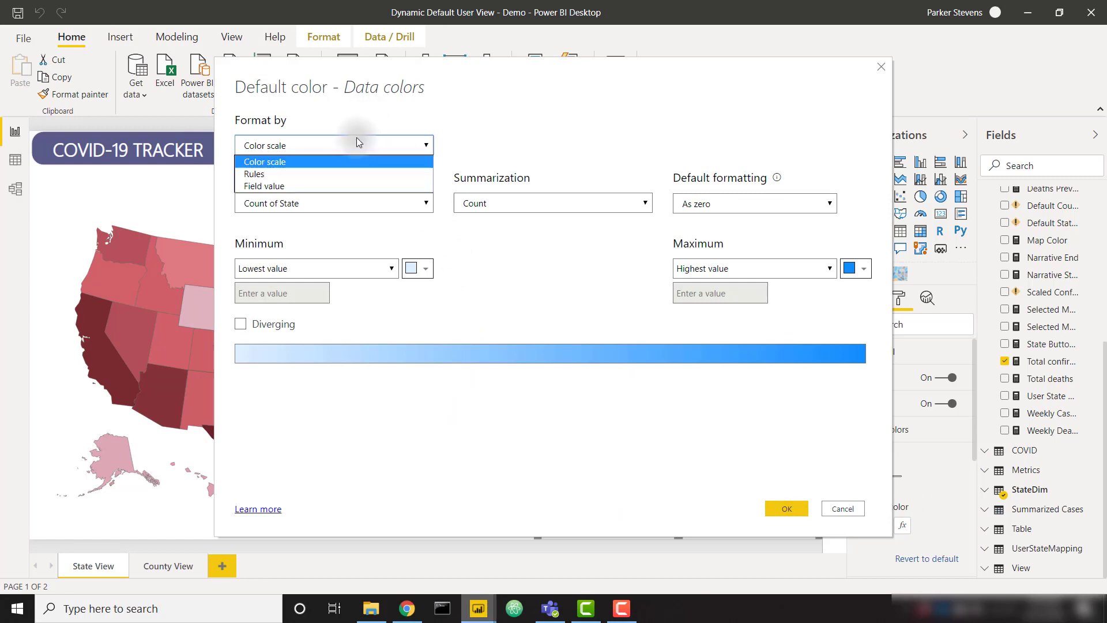
pyautogui.click(314, 184)
pyautogui.click(309, 203)
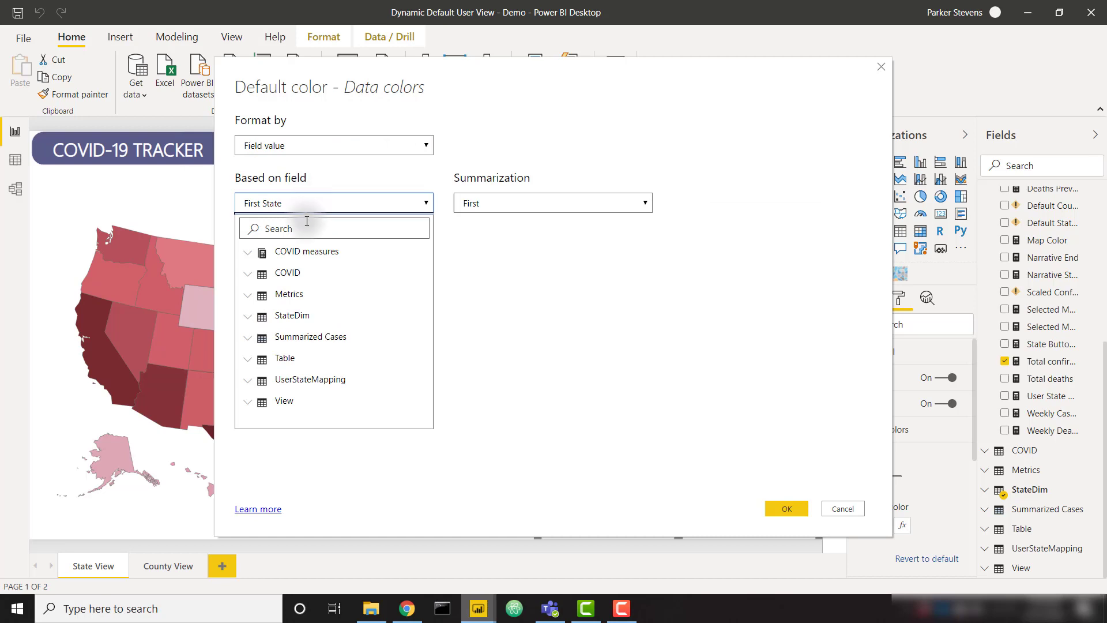
pyautogui.click(307, 228)
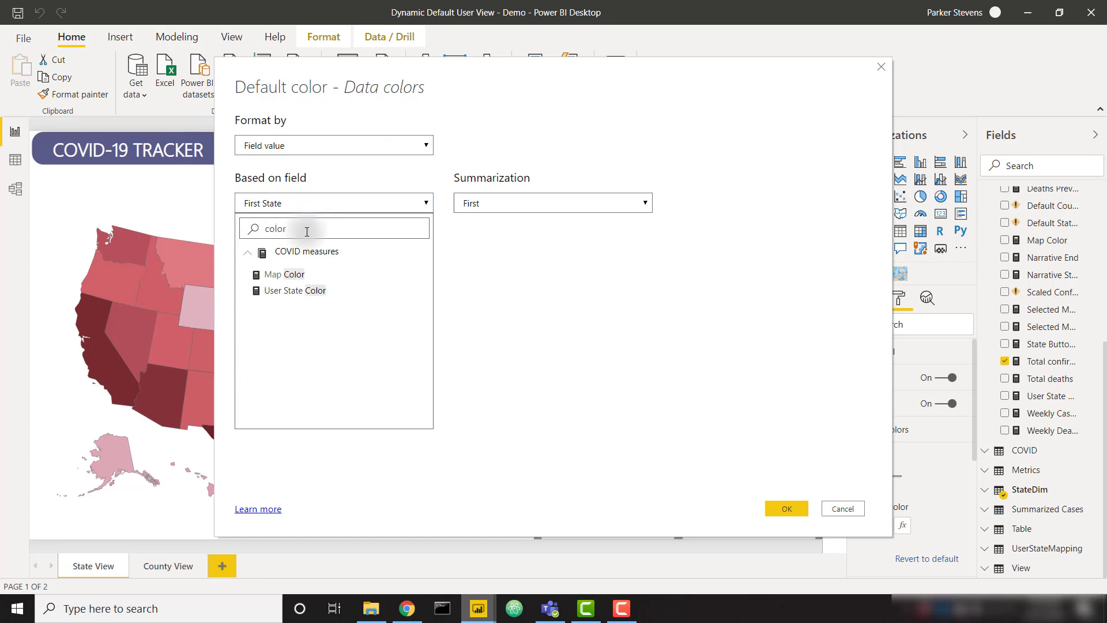
pyautogui.click(307, 293)
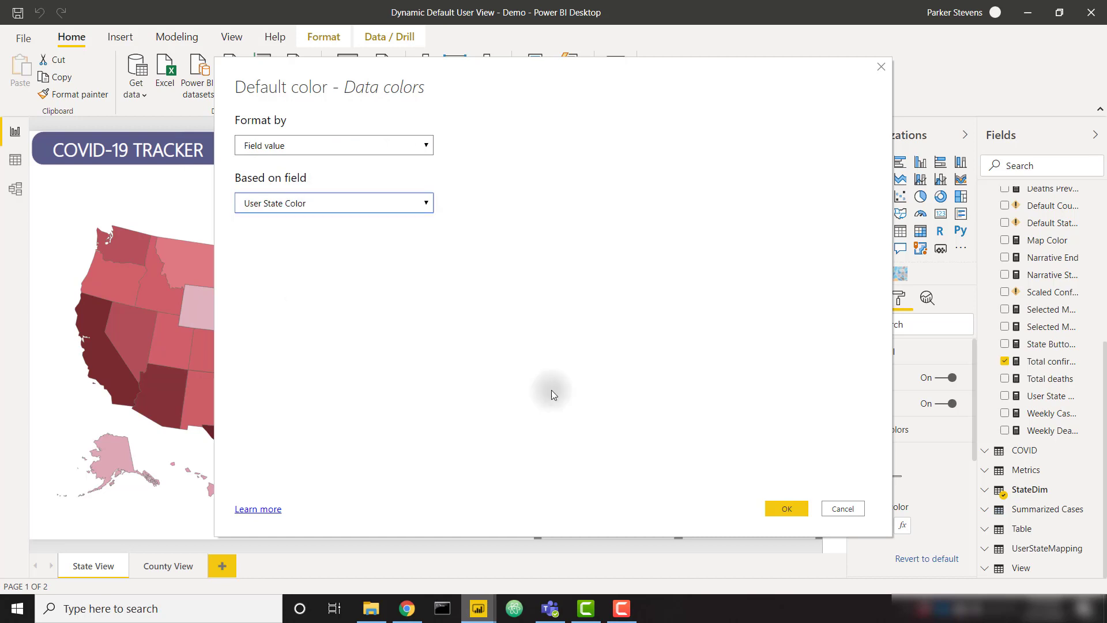
pyautogui.click(793, 507)
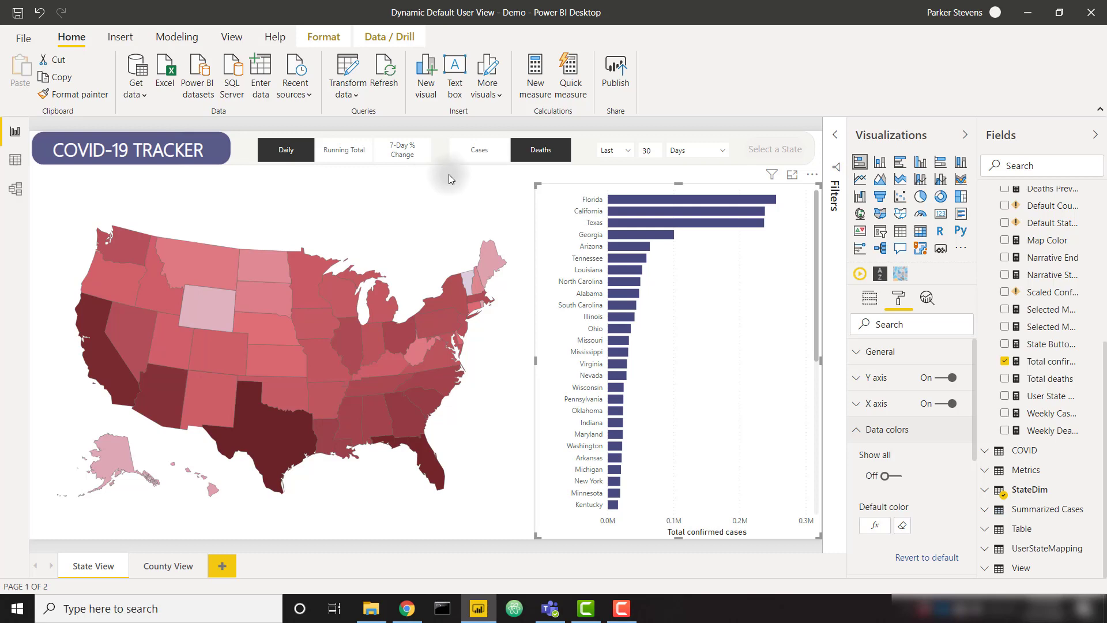
# Step: Publish the report to the YouTube workspace
pyautogui.click(628, 84)
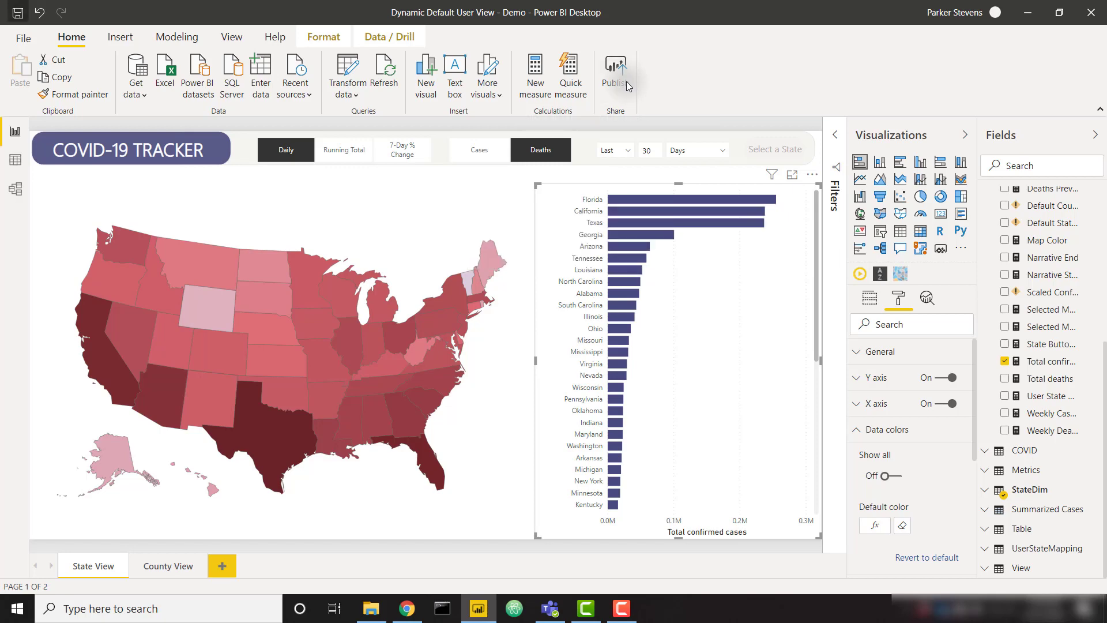
pyautogui.click(672, 390)
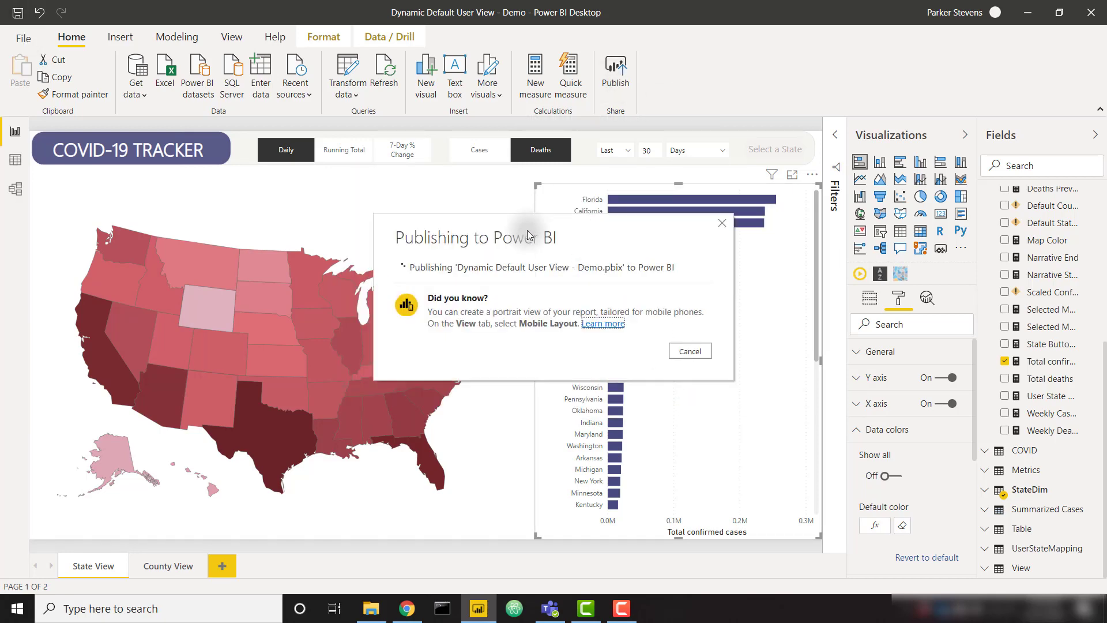
pyautogui.click(406, 609)
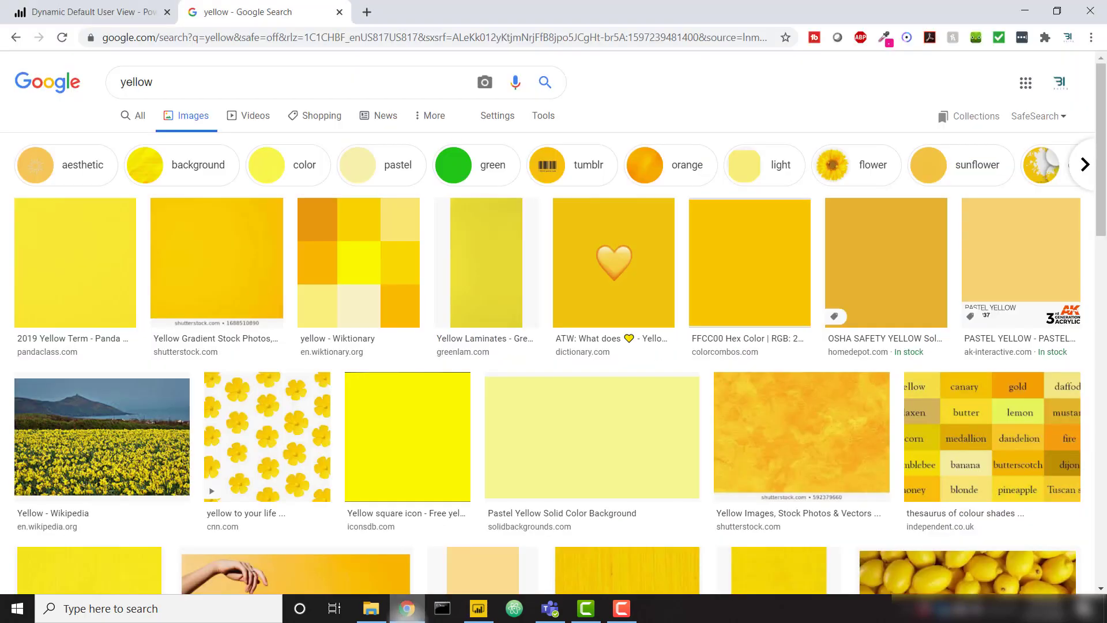
# Step: Open the YouTube workspace's content list in Power BI Service
pyautogui.click(122, 11)
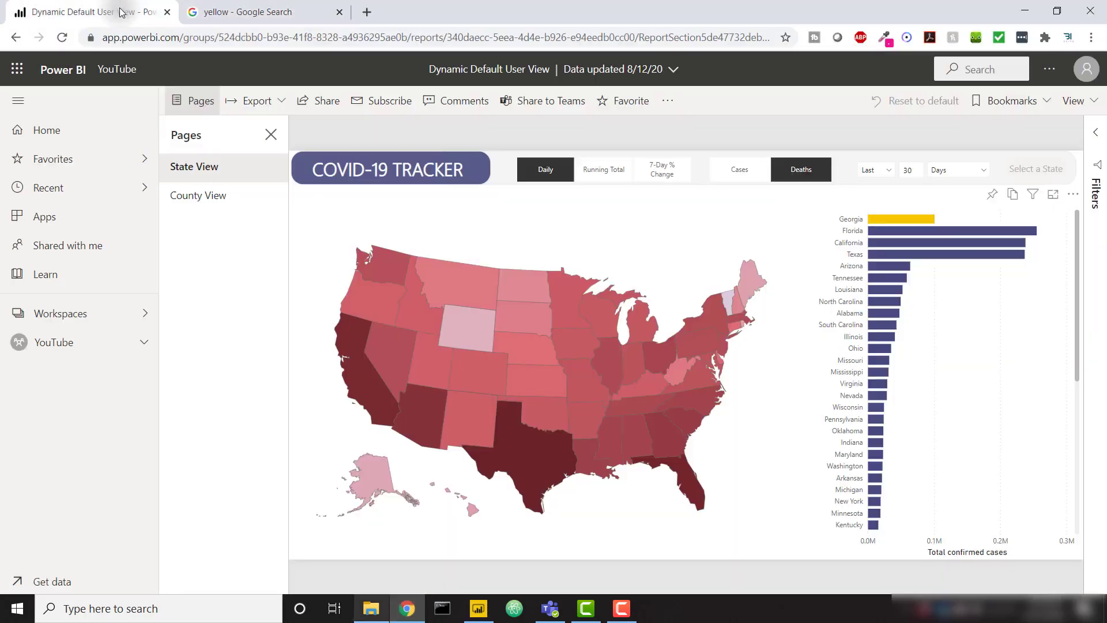
pyautogui.click(90, 344)
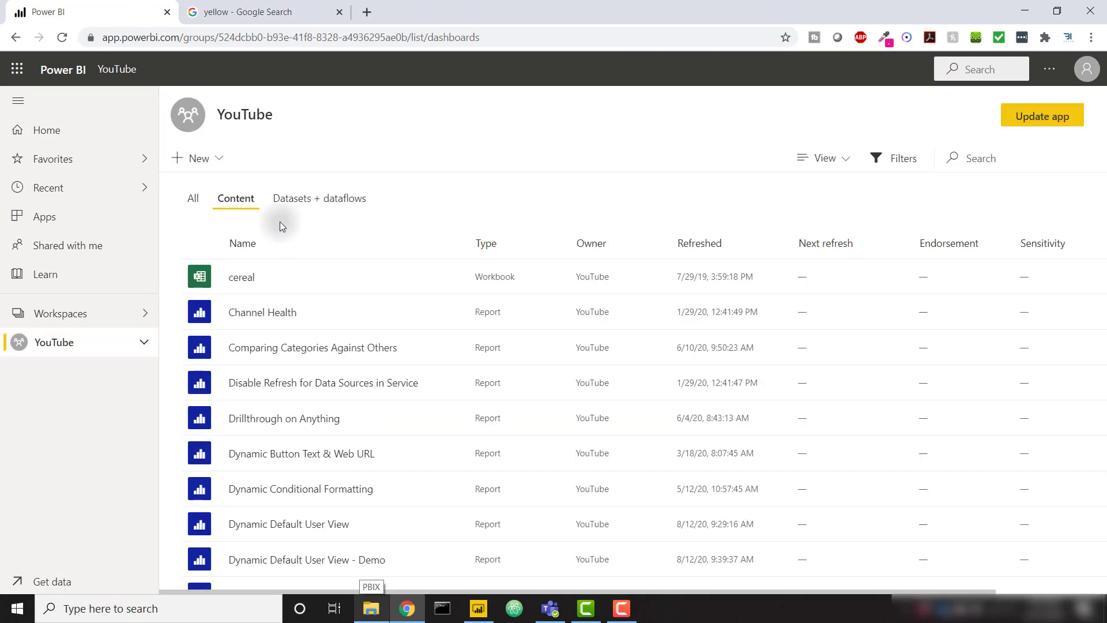
pyautogui.scroll(-5, 341, 374)
pyautogui.scroll(2, 341, 374)
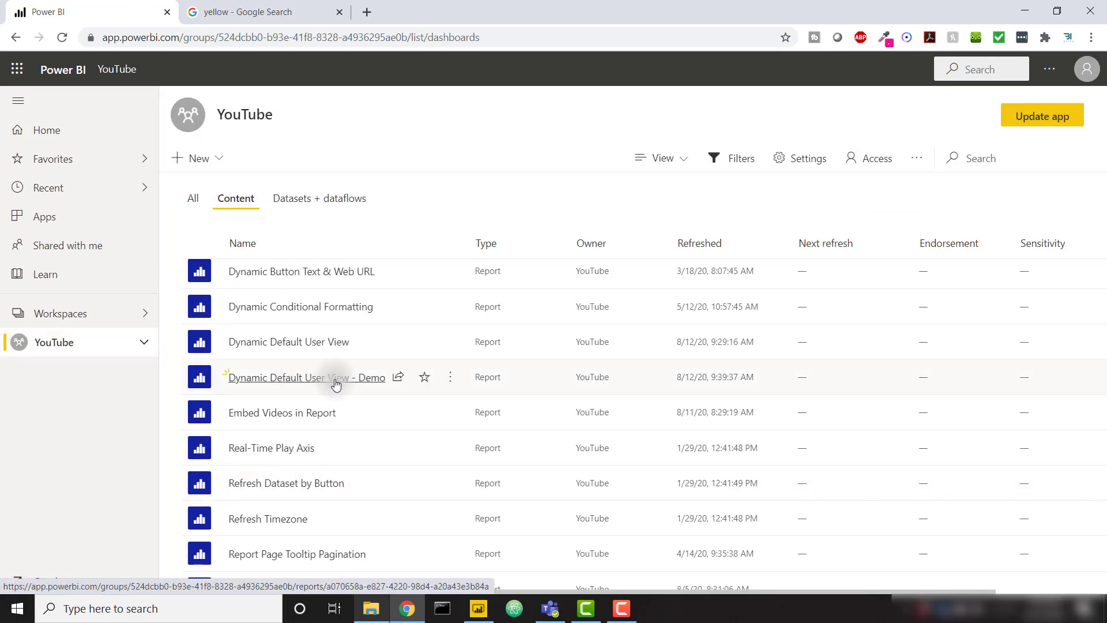
# Step: Open the Dynamic Default User View - Demo report and scroll to find the yellow Colorado bar
pyautogui.click(337, 381)
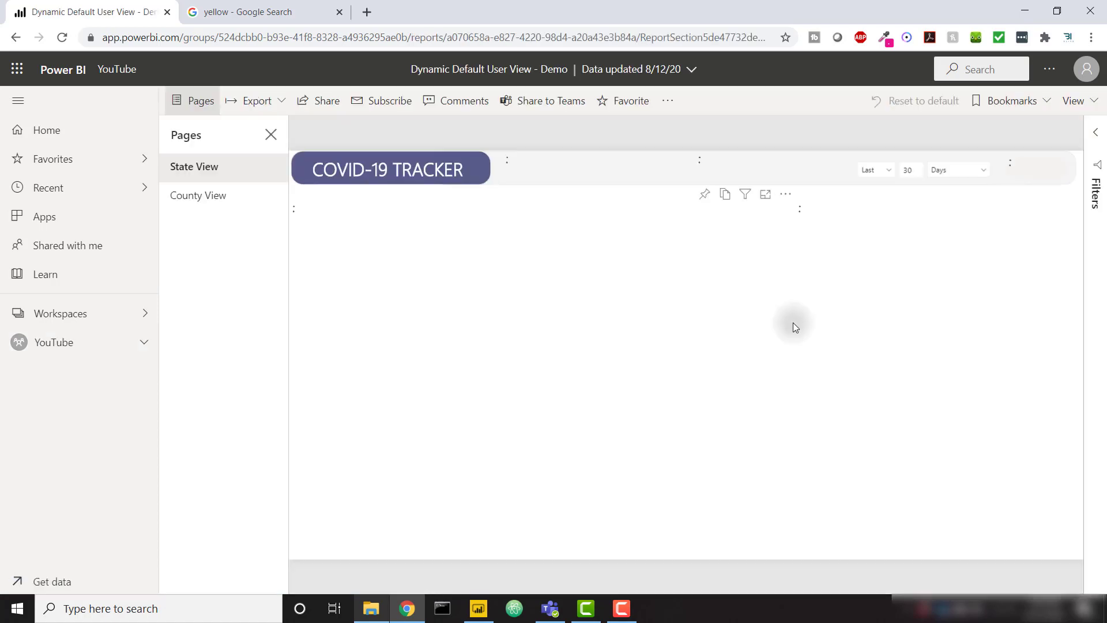
pyautogui.scroll(-5, 953, 326)
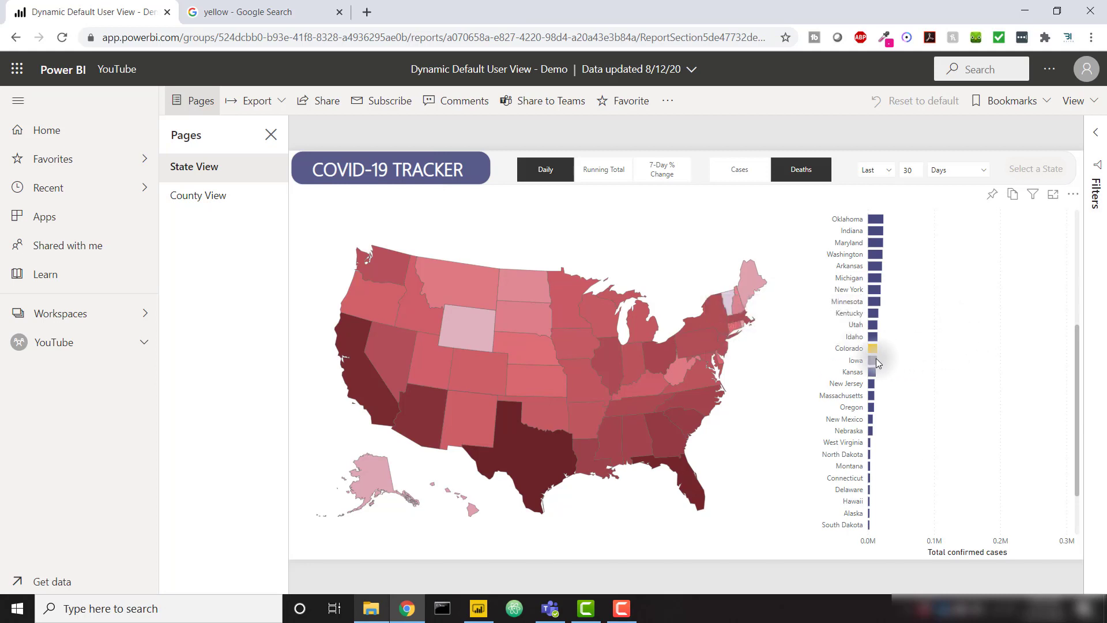
pyautogui.scroll(5, 919, 367)
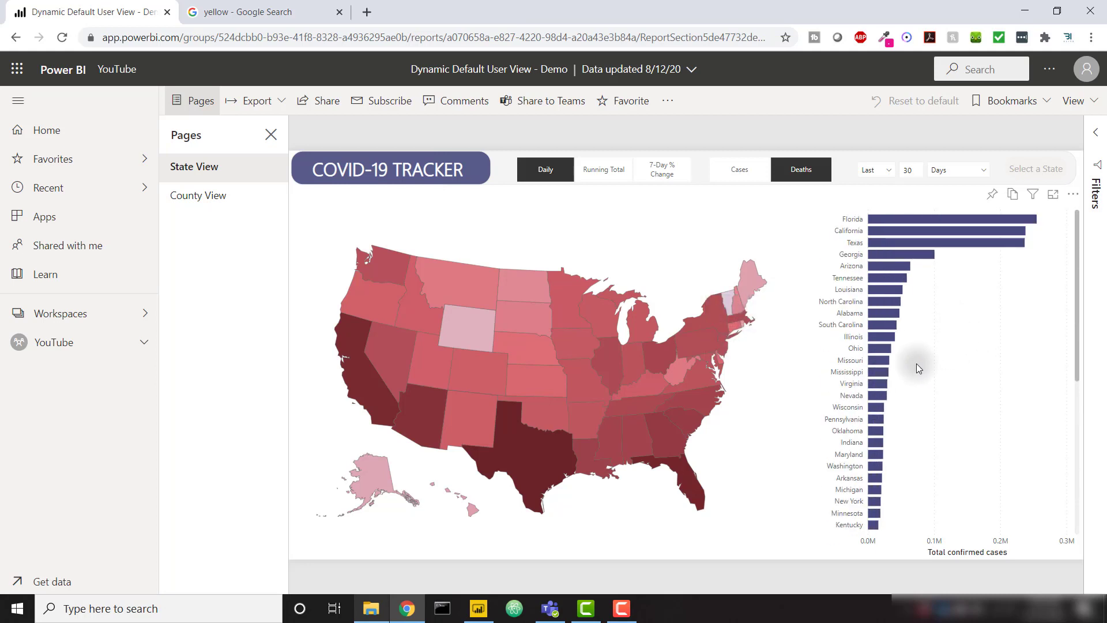
pyautogui.scroll(-5, 916, 364)
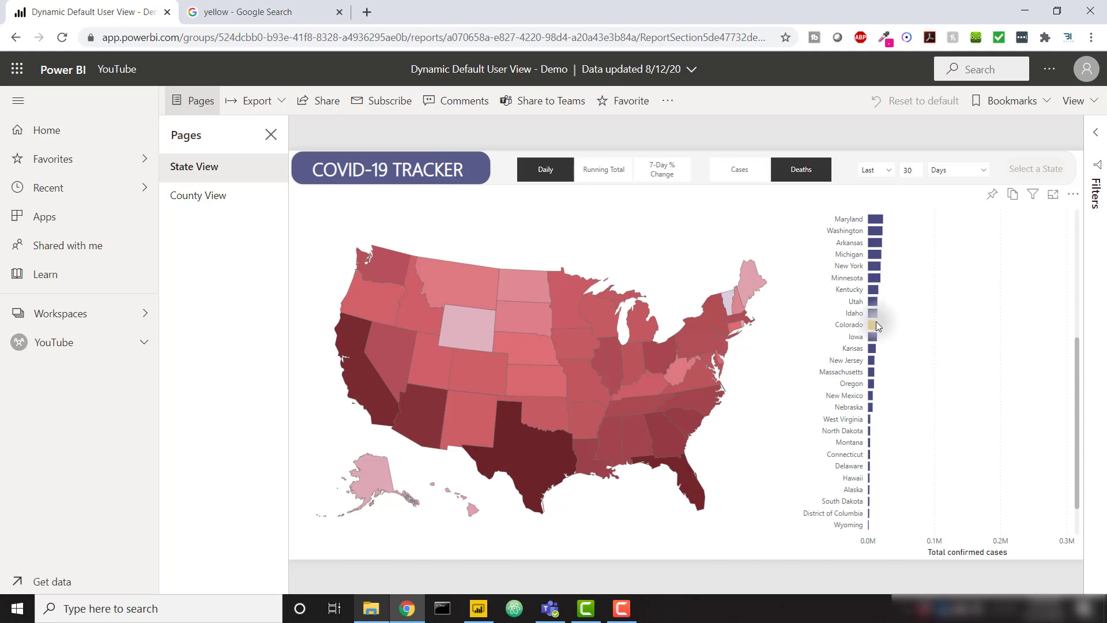
pyautogui.scroll(-1, 937, 349)
pyautogui.scroll(7, 937, 348)
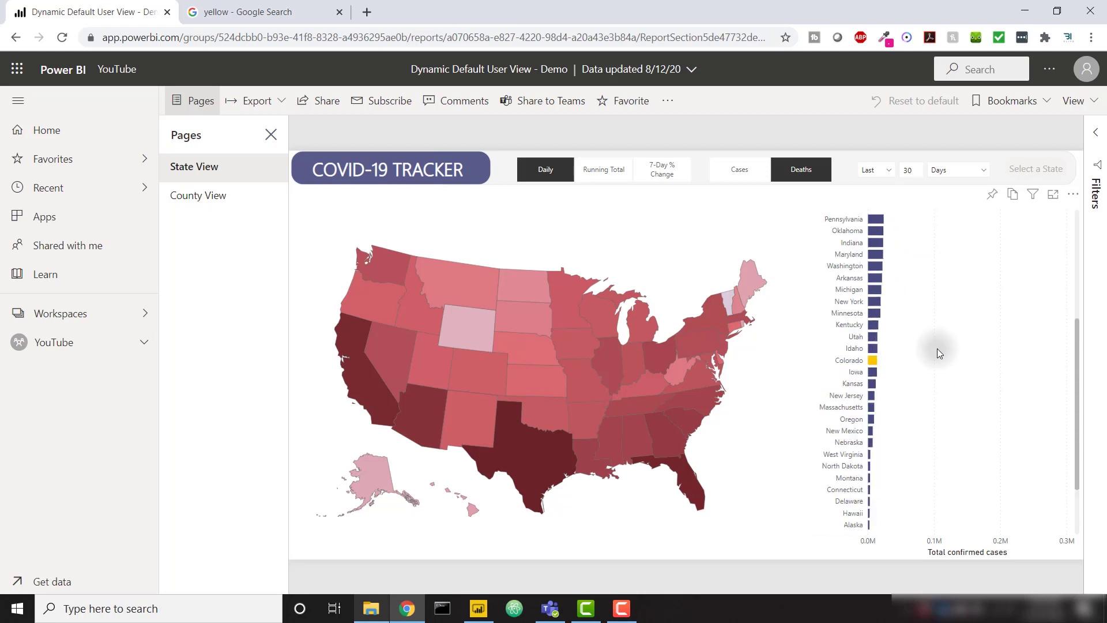
pyautogui.scroll(-3, 925, 358)
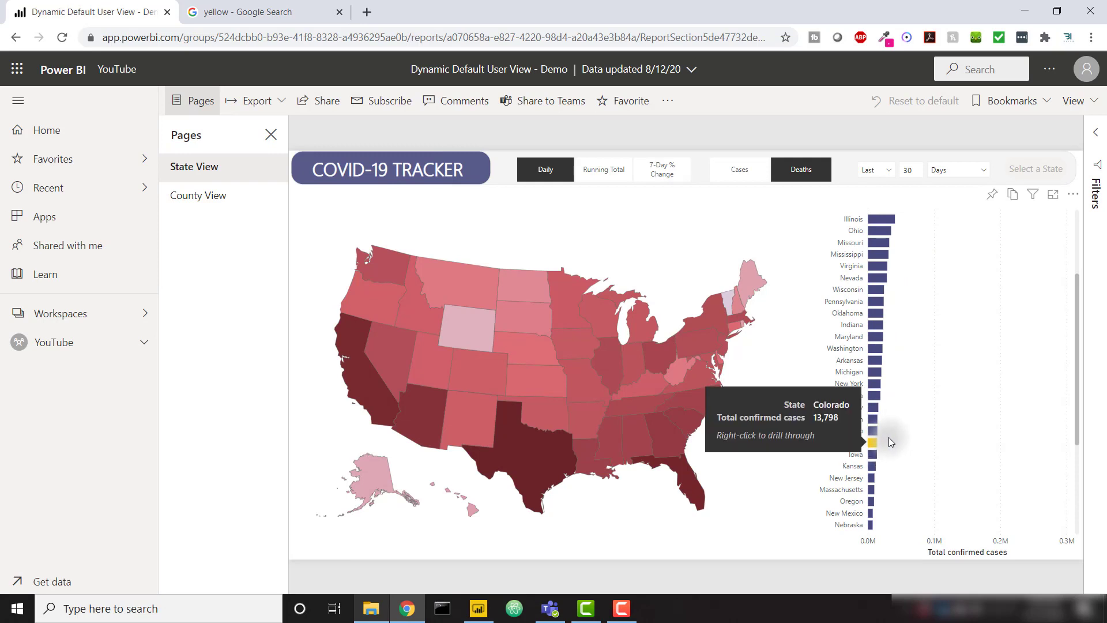
pyautogui.scroll(3, 888, 438)
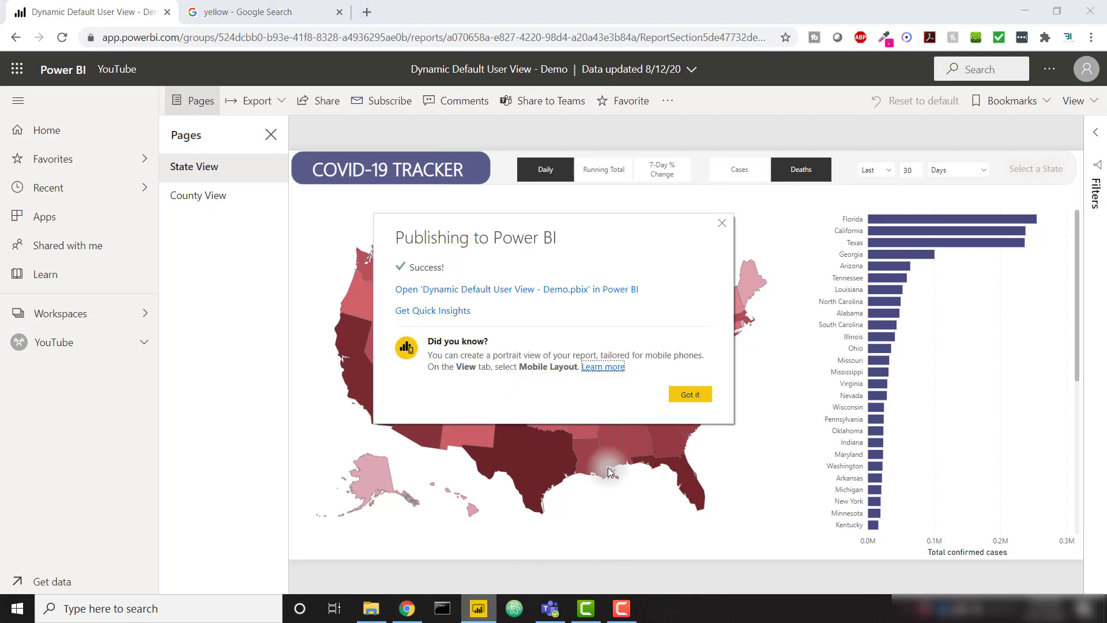
# Step: Create a new measure in COVID measures from a copy of the User State Color formula
pyautogui.click(679, 397)
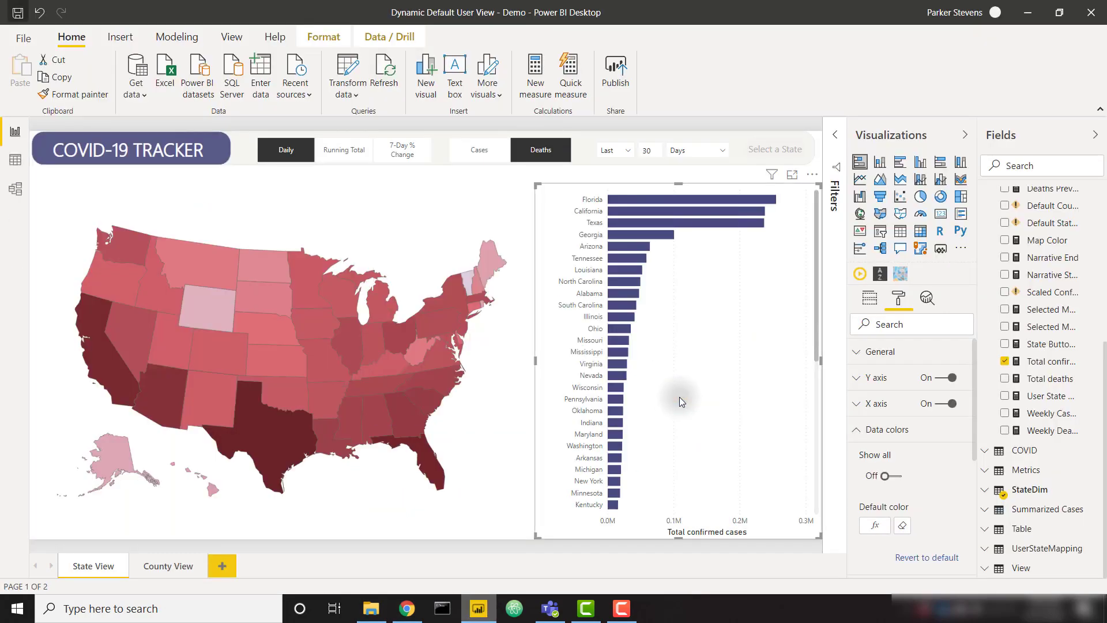
pyautogui.click(1047, 396)
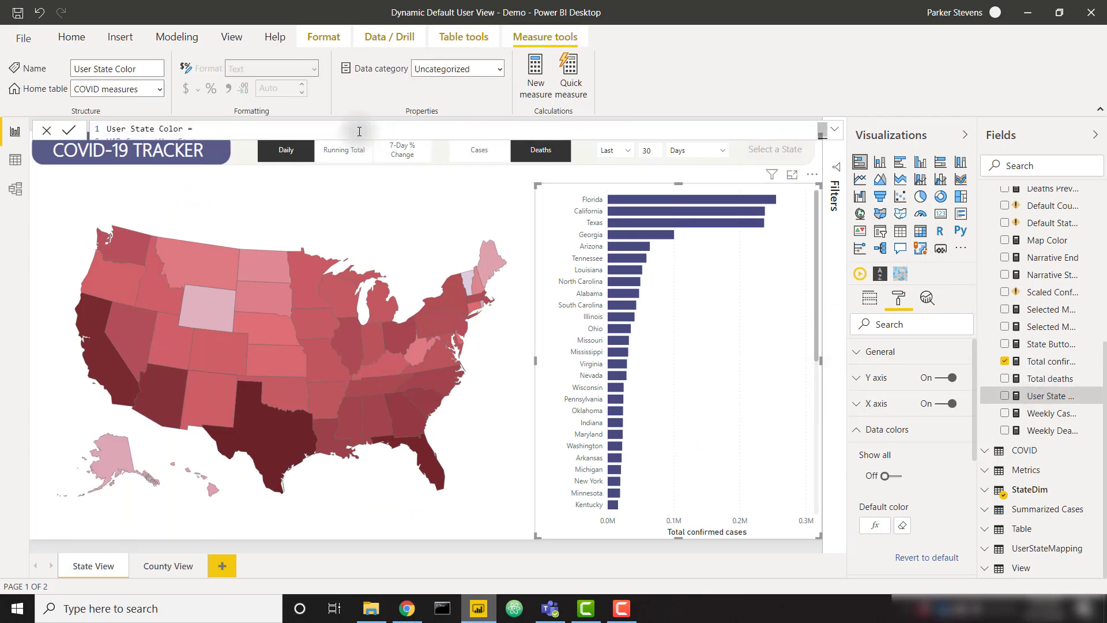
pyautogui.hotkey('ctrl', 'a')
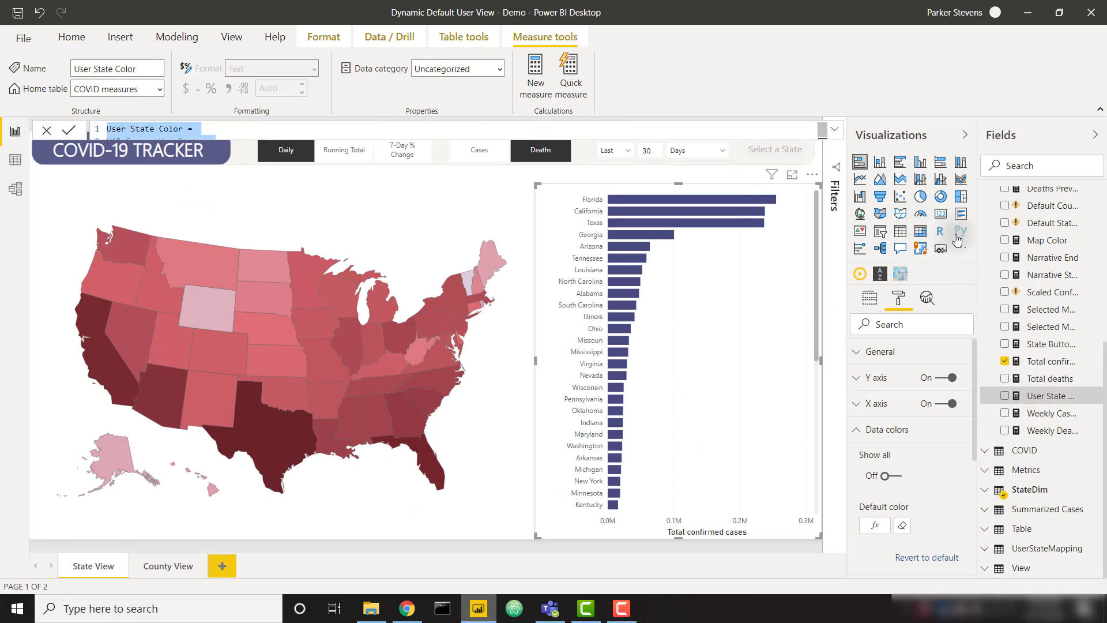
pyautogui.scroll(5, 1024, 271)
pyautogui.click(535, 75)
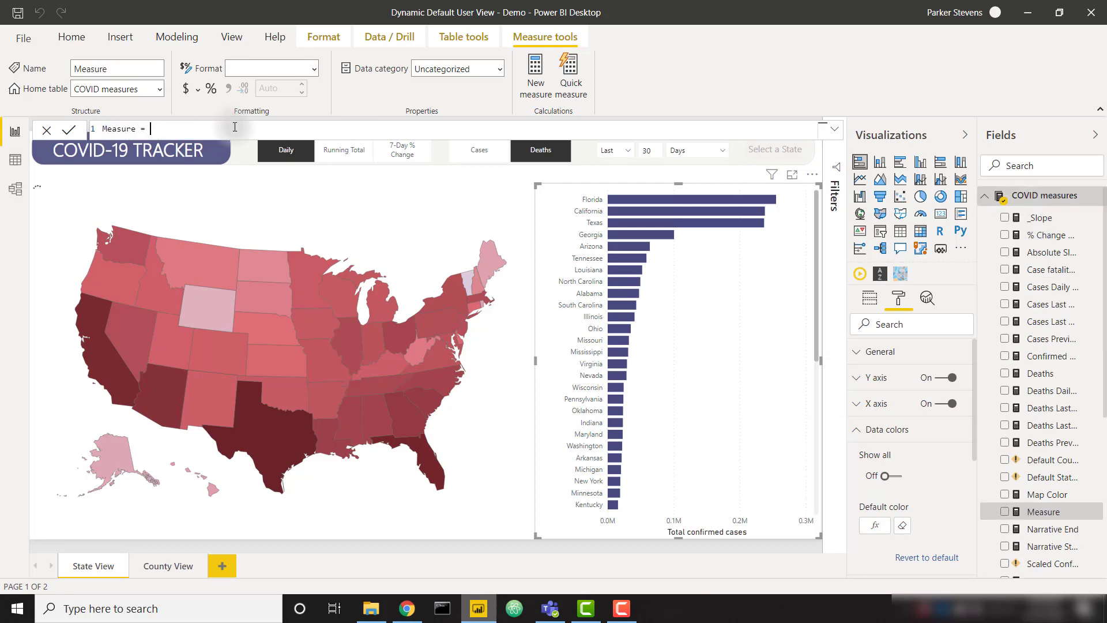
pyautogui.hotkey('ctrl', 'a')
pyautogui.write('User State Color = VAR CurrentUserState = CALCULATE(     MAX(UserStateMapping[State]),     FILTER(         UserStateMapping,         UserStateMapping[Username] = USERNAME()     ) ) RETURN IF(     SELECTEDVALUE(StateDim[State]) = CurrentUserState,     "#F8C600",     BLANK() )')
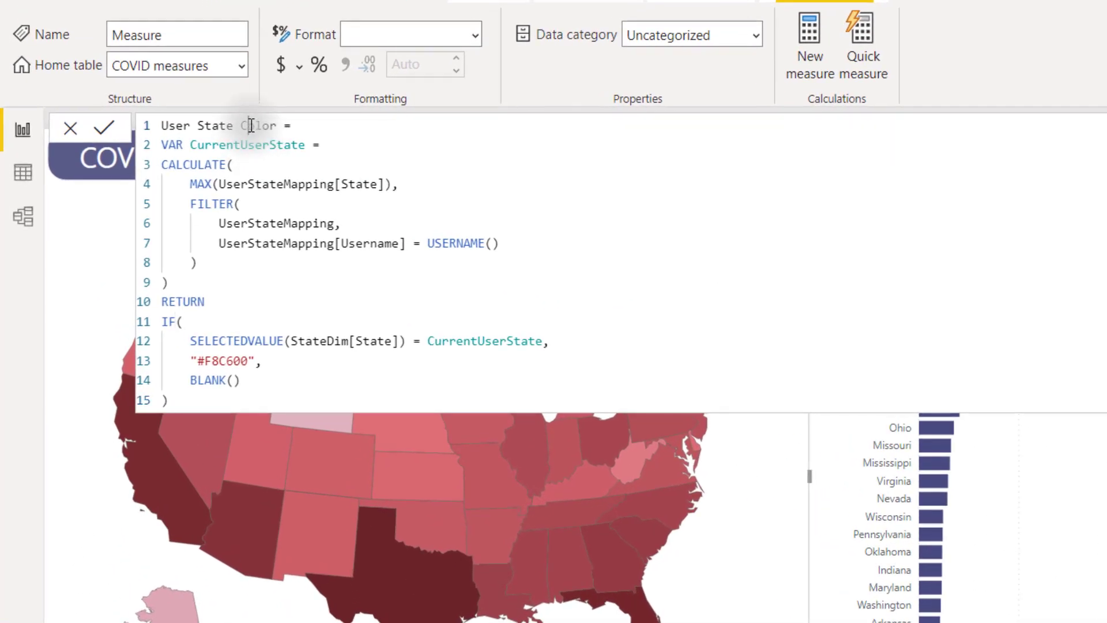
pyautogui.doubleClick(249, 126)
pyautogui.write('Sort Order')
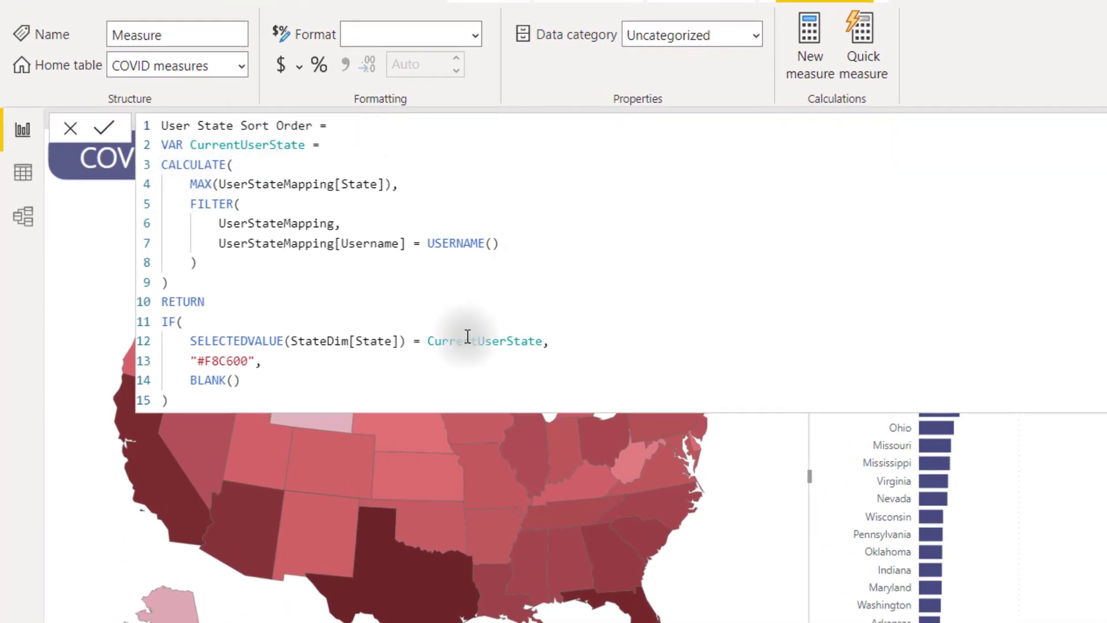
pyautogui.click(256, 361)
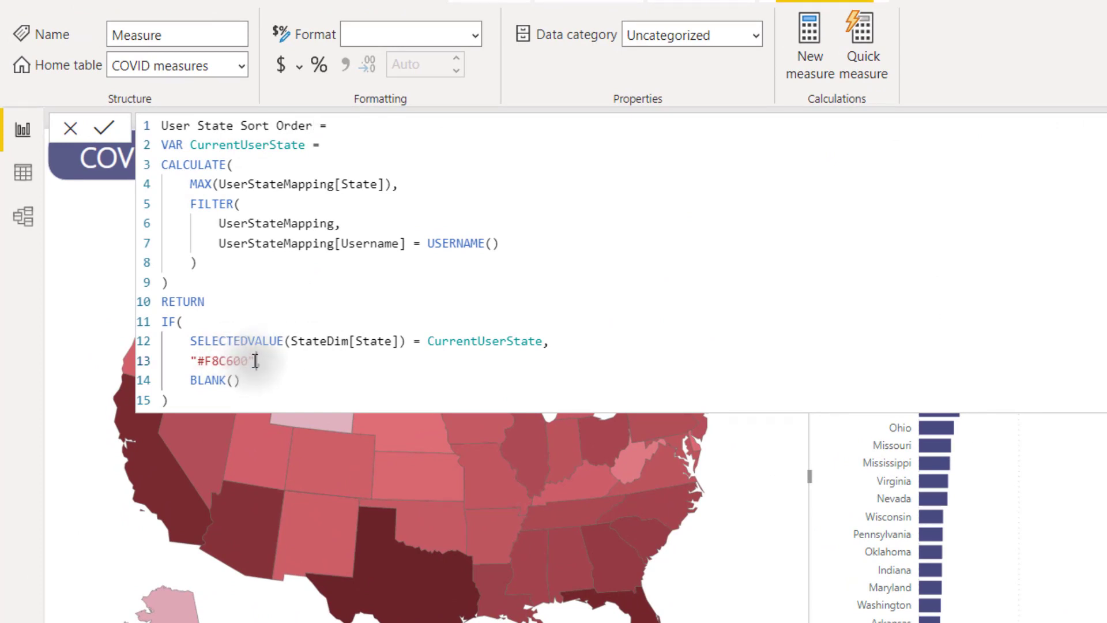
pyautogui.write(',')
pyautogui.moveTo(255, 361); pyautogui.dragTo(195, 361)
pyautogui.write('100000000000')
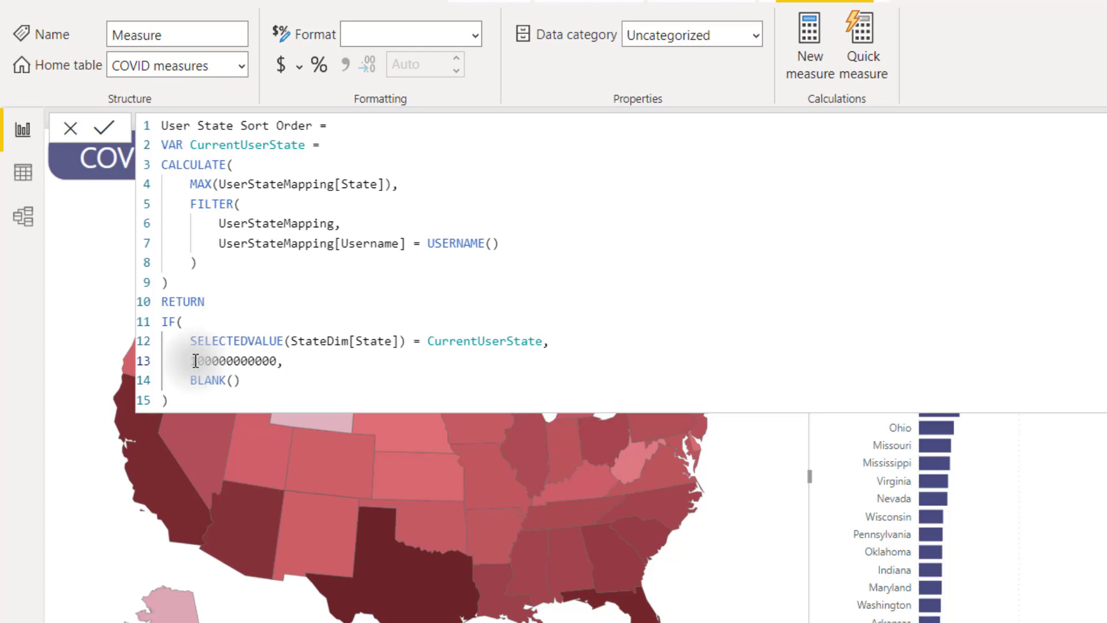
pyautogui.write('00')
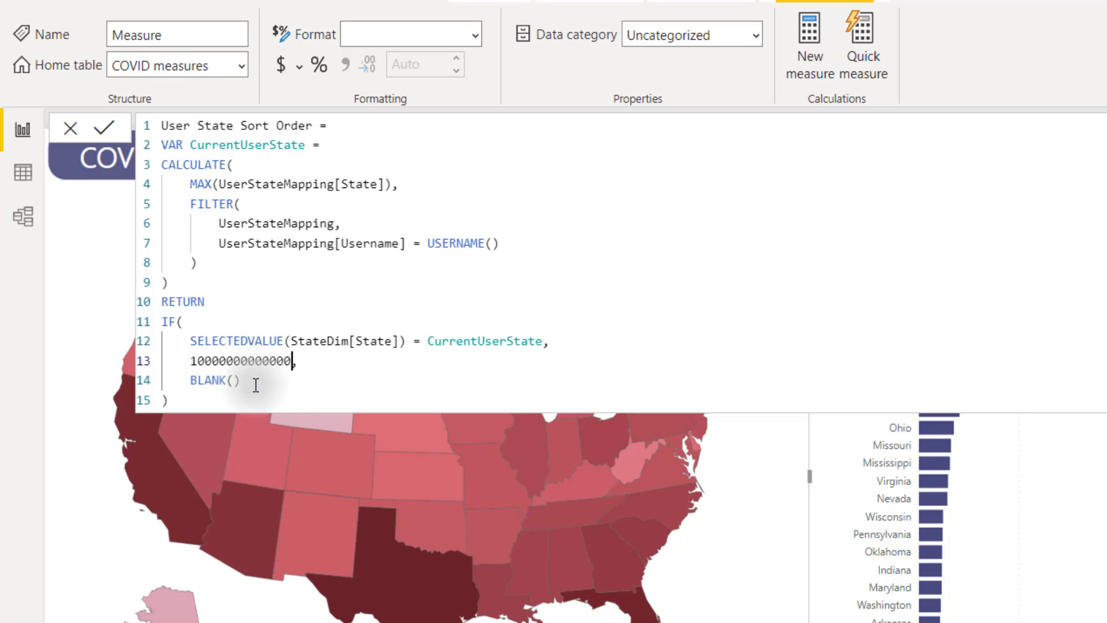
pyautogui.moveTo(256, 385); pyautogui.dragTo(191, 386)
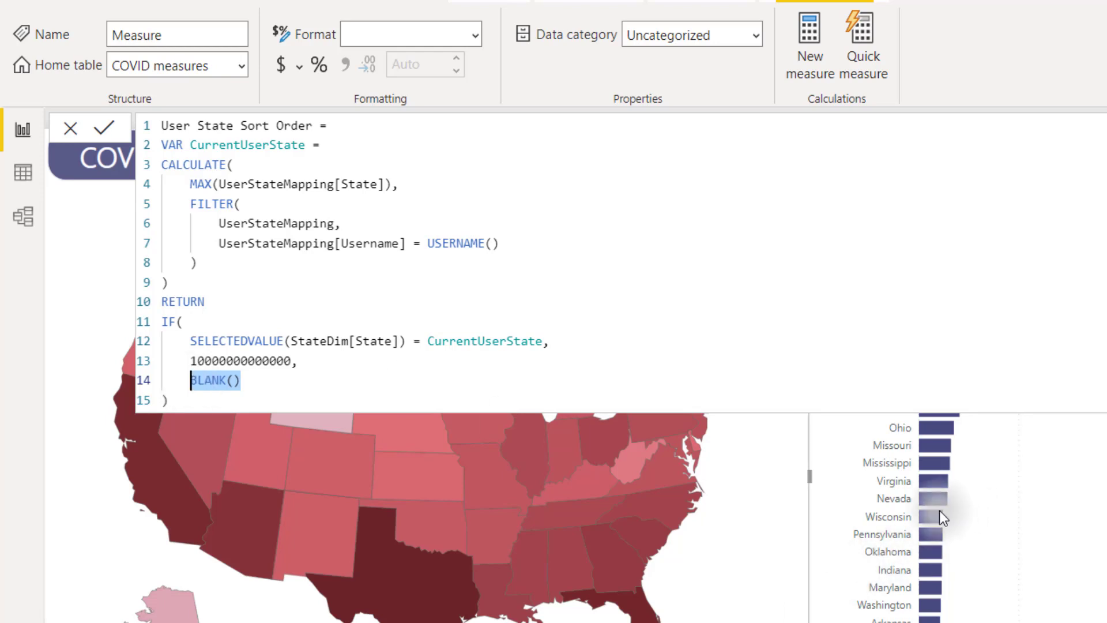
pyautogui.write('tot')
pyautogui.press('Tab')
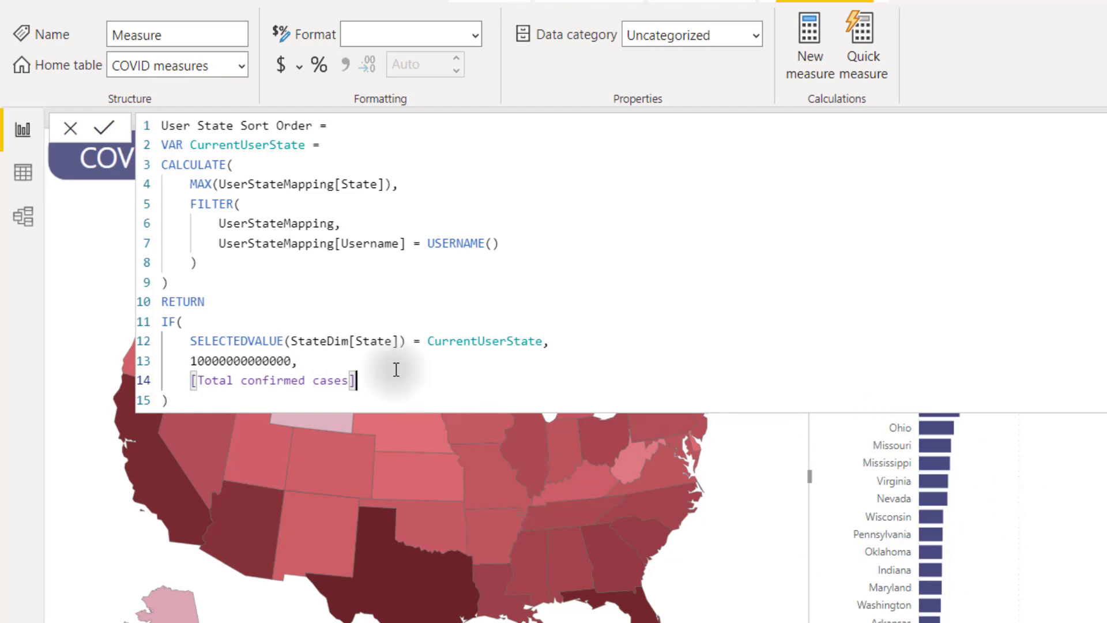
pyautogui.press('Return')
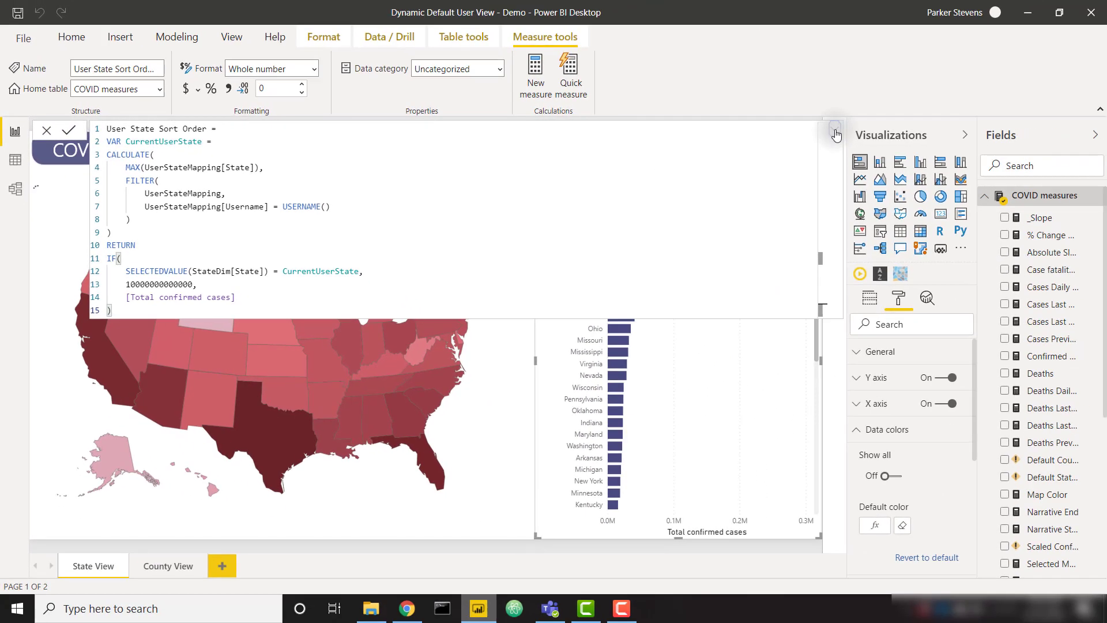
# Step: Add User State Sort Order to the bar chart's Tooltips
pyautogui.click(836, 131)
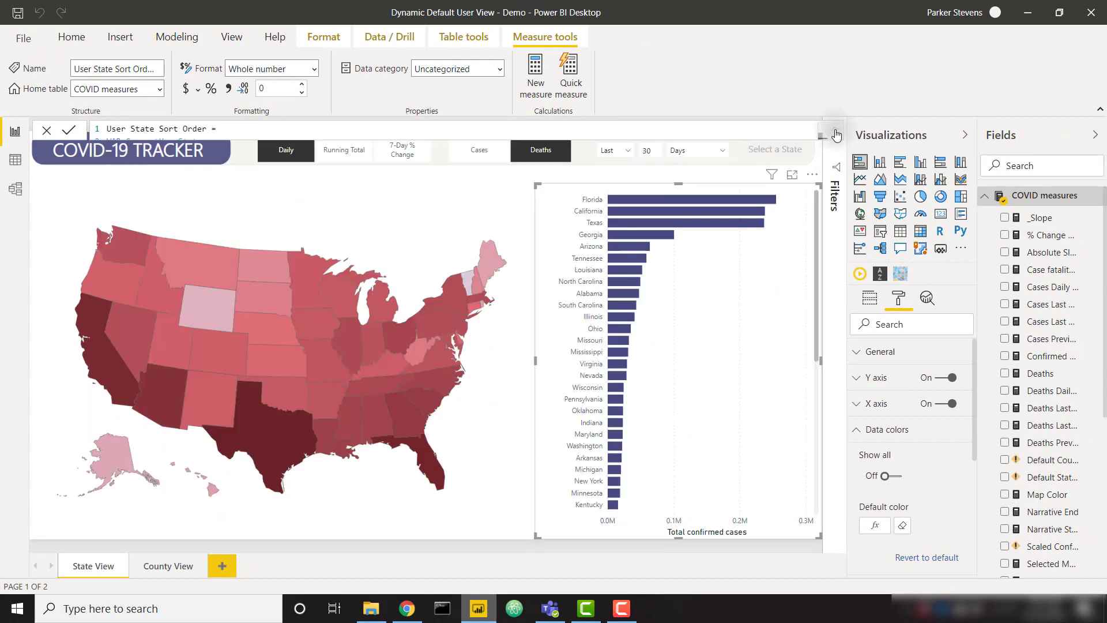
pyautogui.click(877, 298)
pyautogui.scroll(-2, 1030, 411)
pyautogui.scroll(-3, 1029, 411)
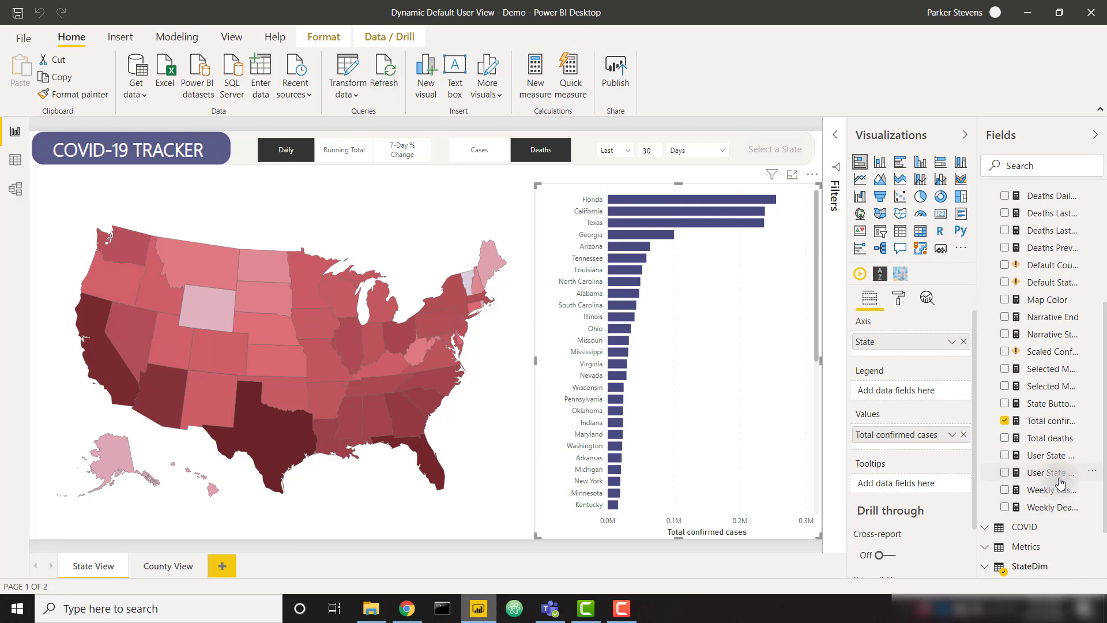
pyautogui.moveTo(1060, 482); pyautogui.dragTo(909, 491)
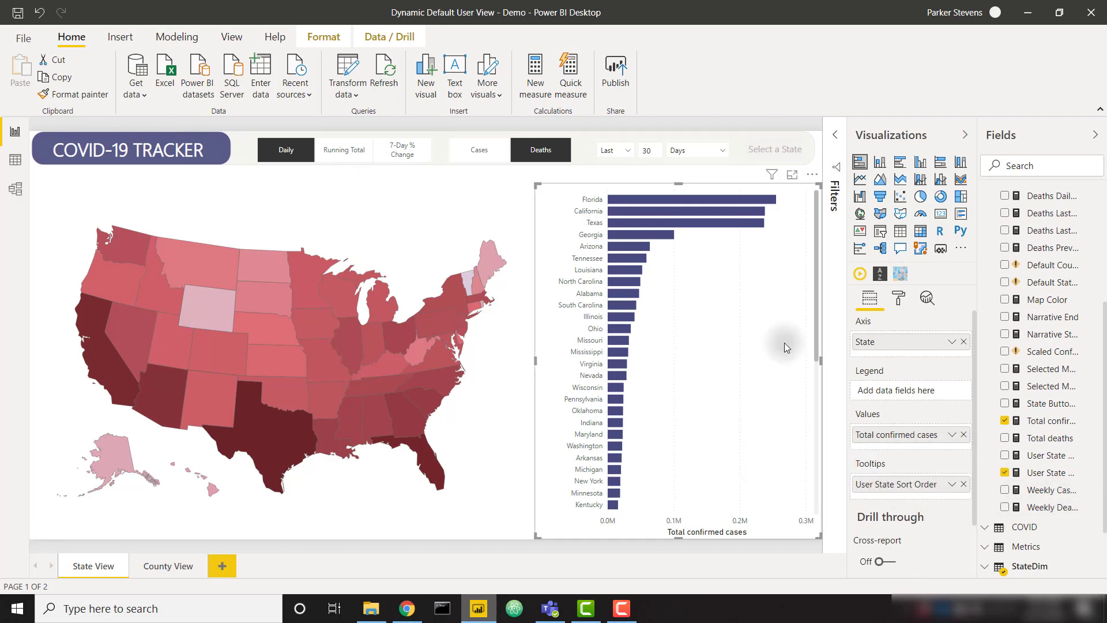
# Step: Sort the bar chart by User State Sort Order in descending order
pyautogui.click(813, 175)
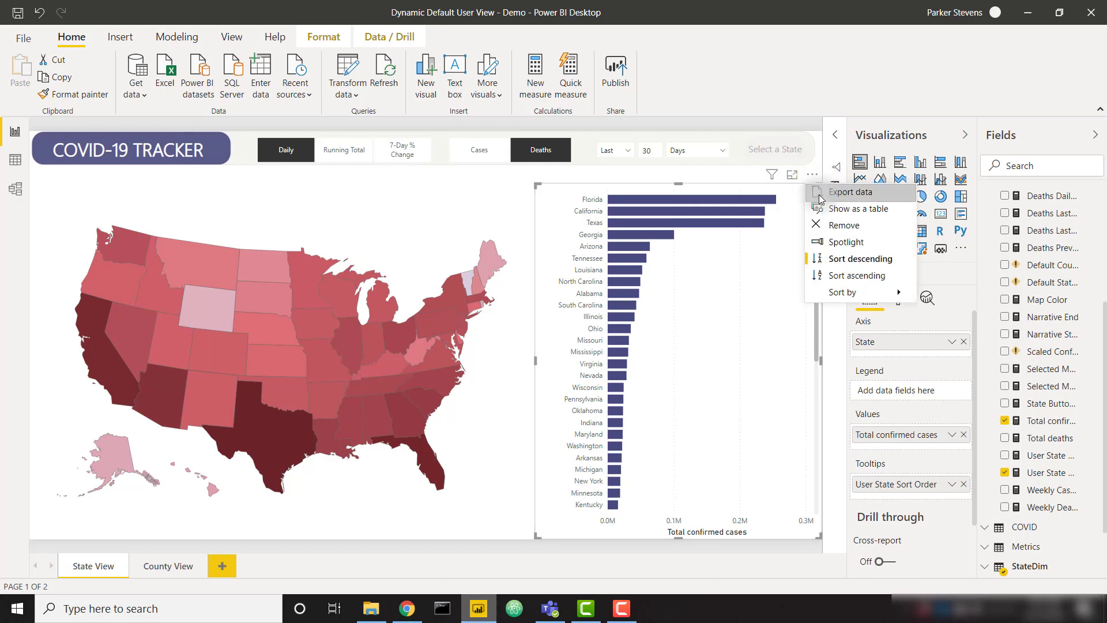
pyautogui.moveTo(848, 293)
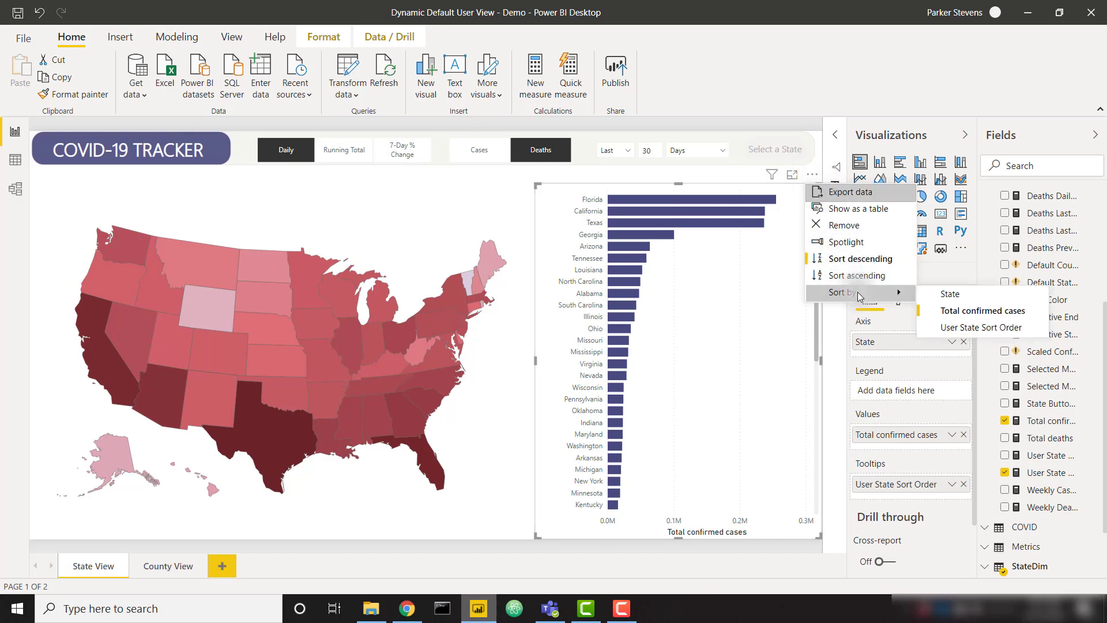
pyautogui.click(984, 327)
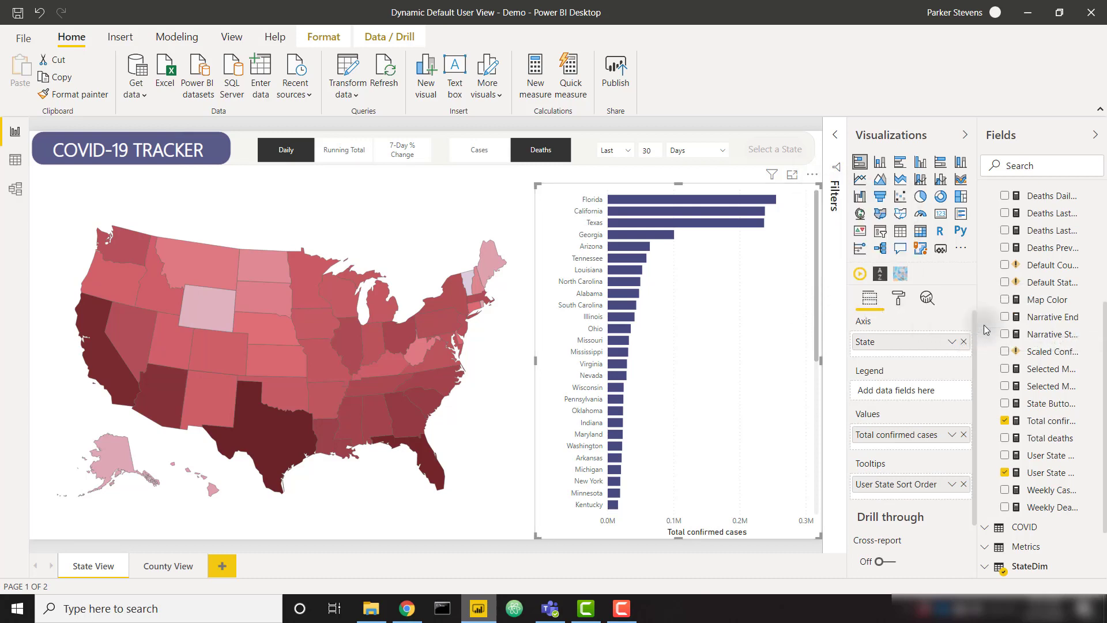
pyautogui.click(813, 175)
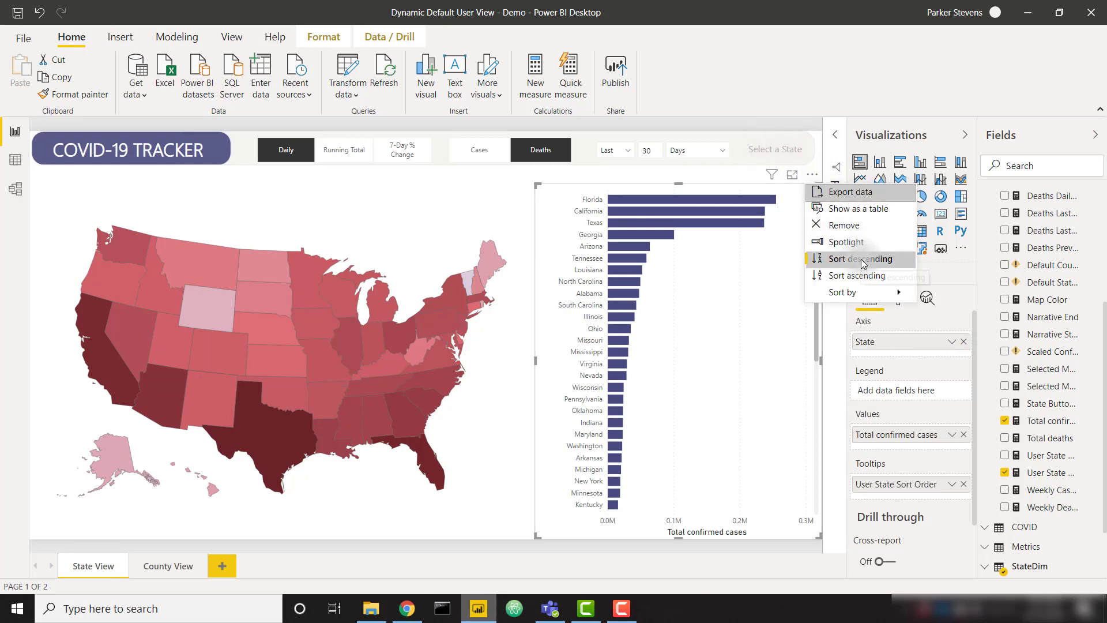
pyautogui.click(856, 259)
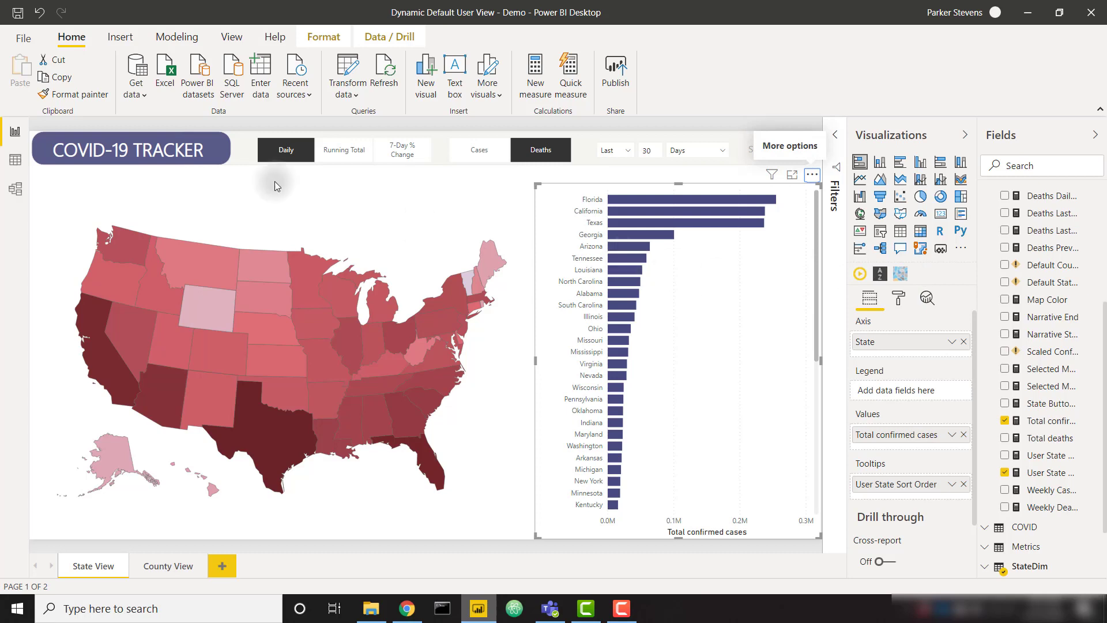
# Step: Save the report and publish it to the YouTube workspace
pyautogui.click(18, 12)
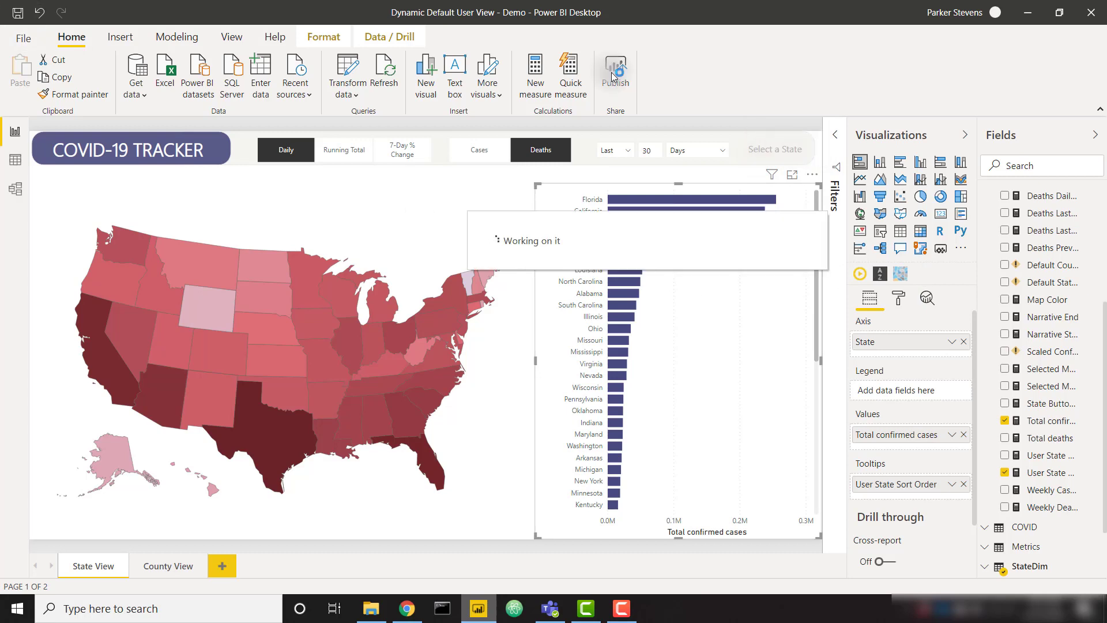
pyautogui.click(615, 75)
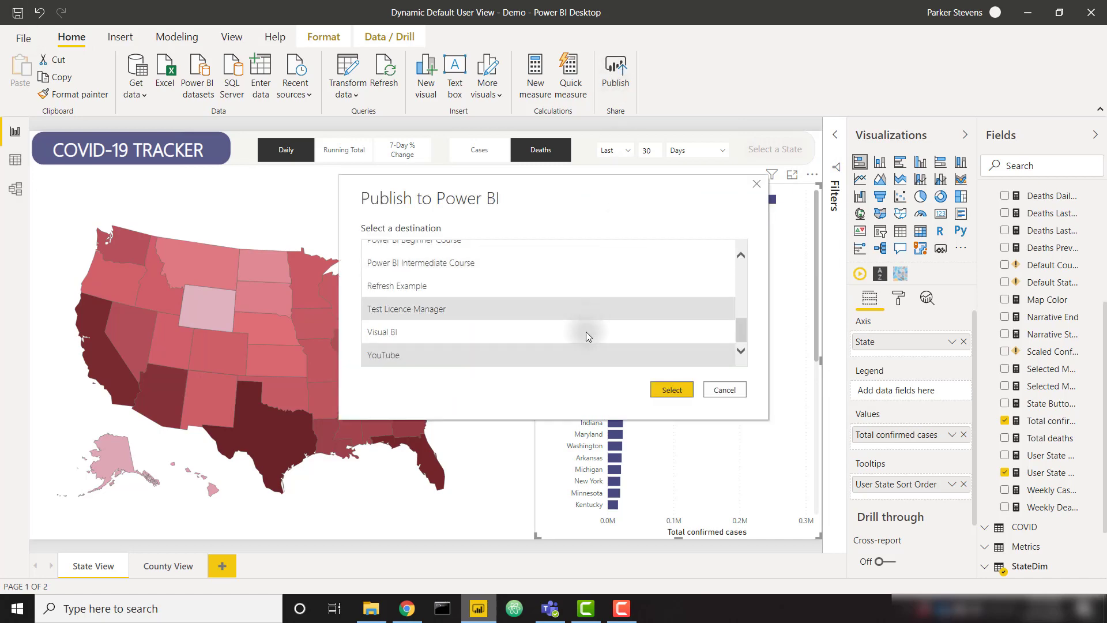
pyautogui.click(672, 394)
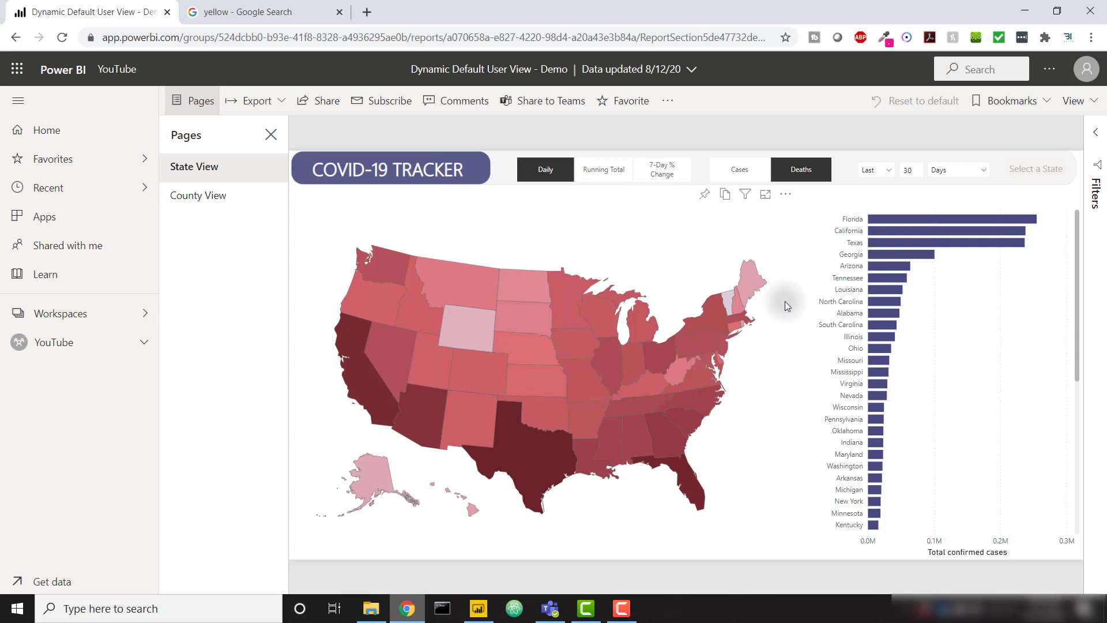
# Step: Refresh the published report, then select and clear the yellow Colorado bar to test filtering
pyautogui.press('F5')
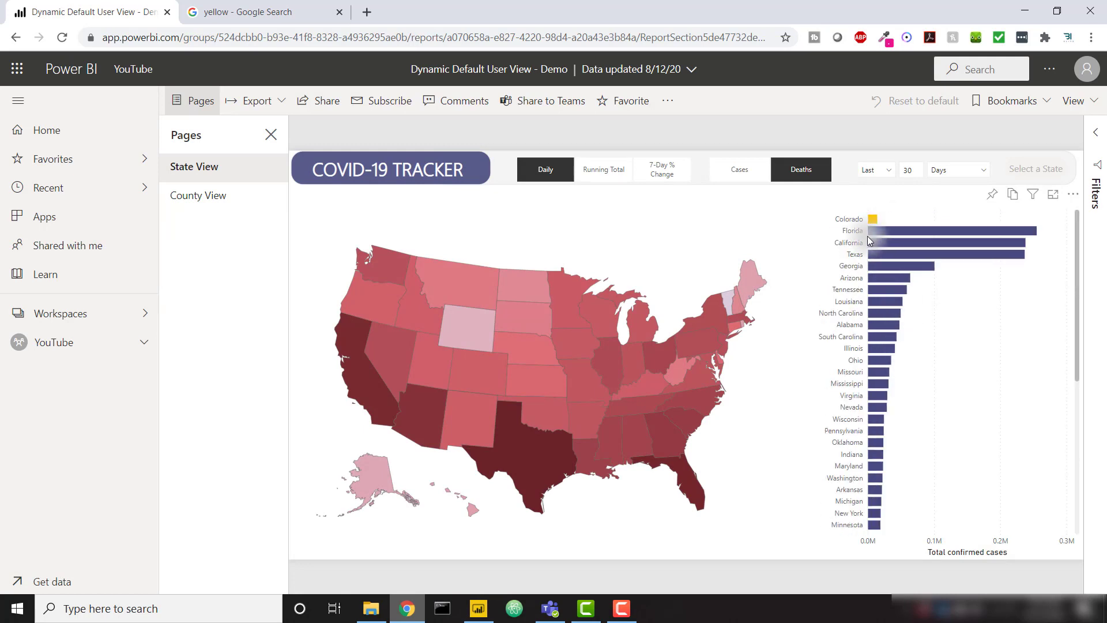
pyautogui.click(874, 220)
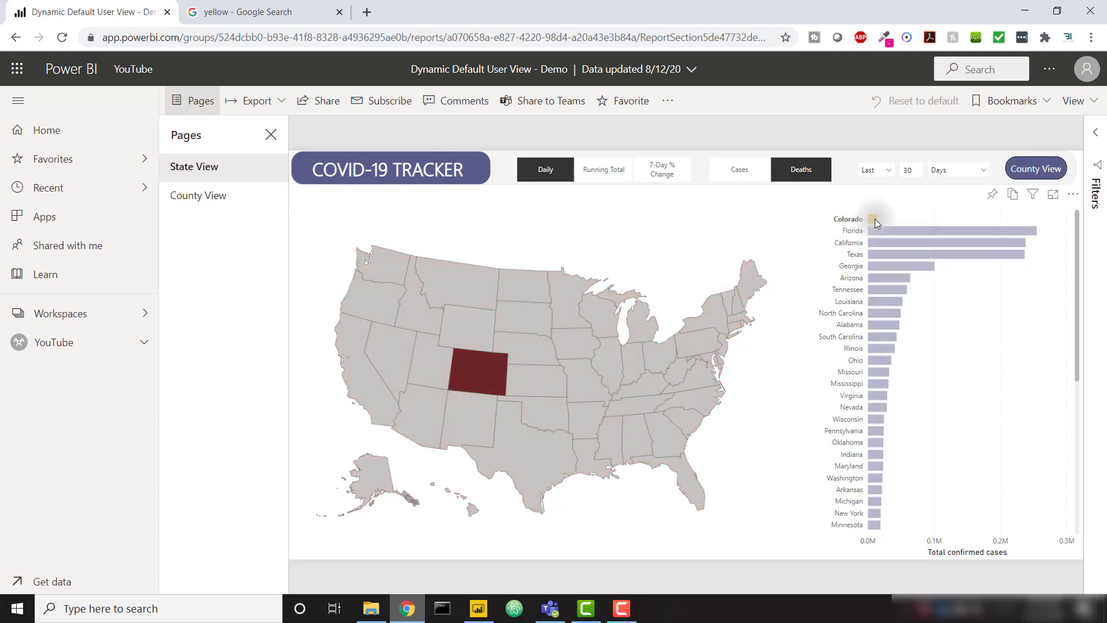
pyautogui.click(874, 219)
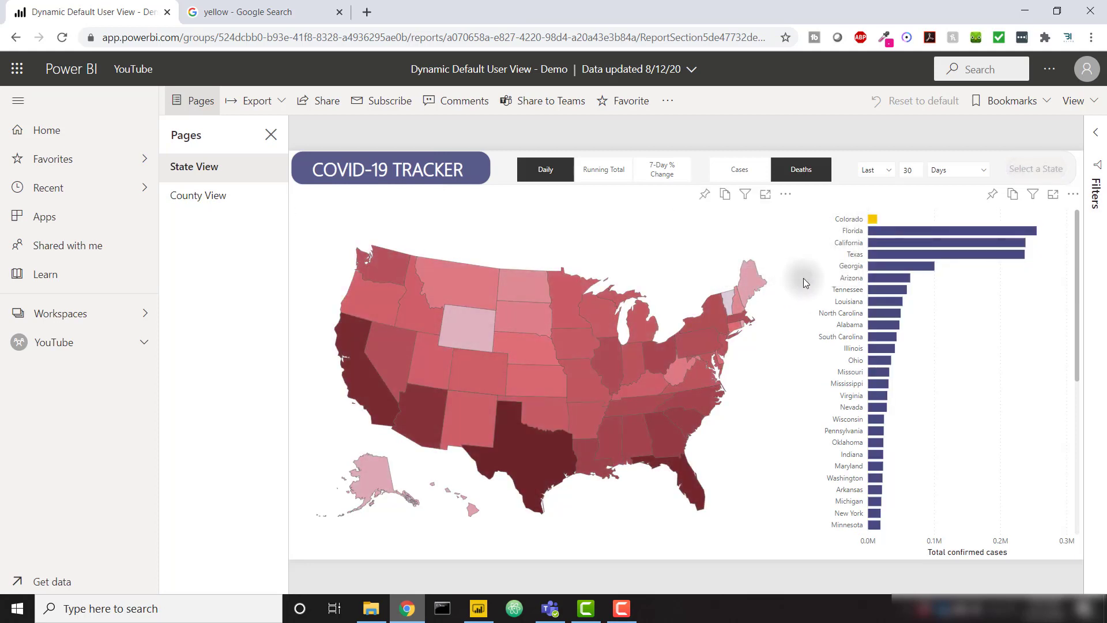